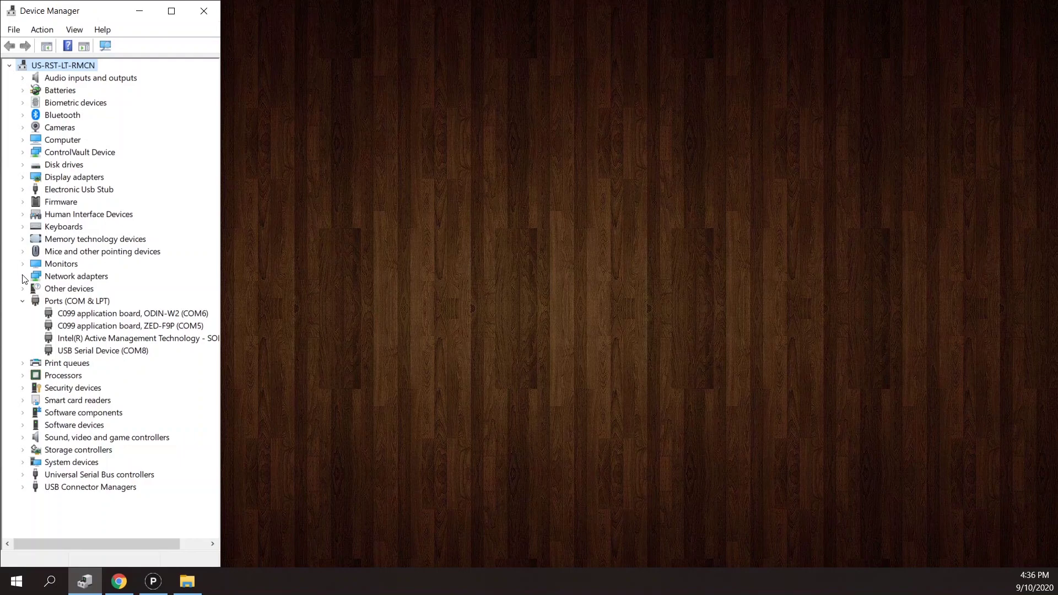
Step: Note the ZED-F9P on COM5 and the USB Serial Device on COM8 under Ports (COM & LPT)
click(122, 325)
click(125, 351)
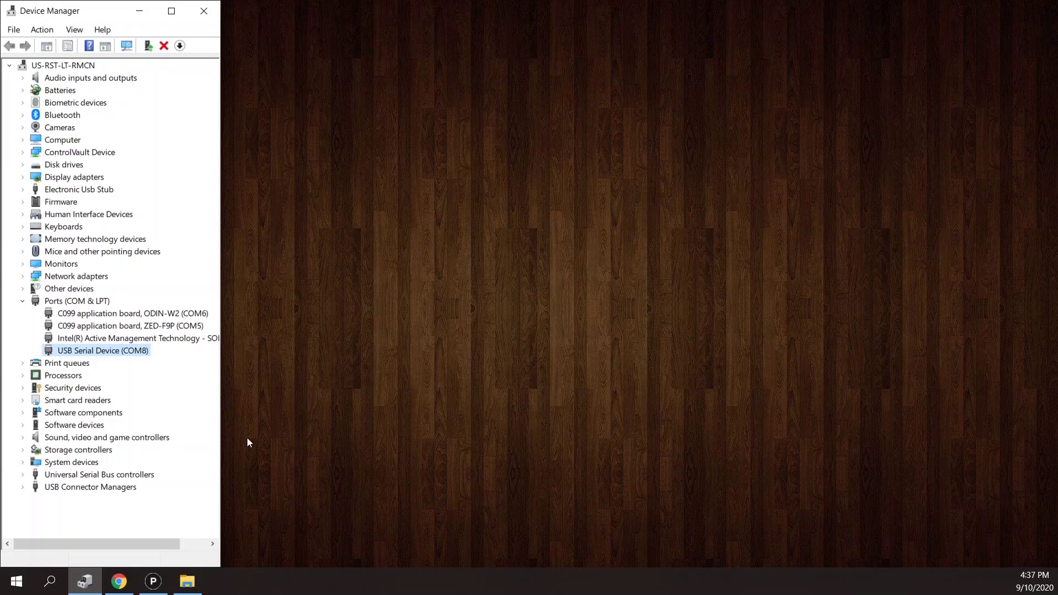
Step: Open the ZED-F9P module page and scroll through its documentation and resources
click(119, 582)
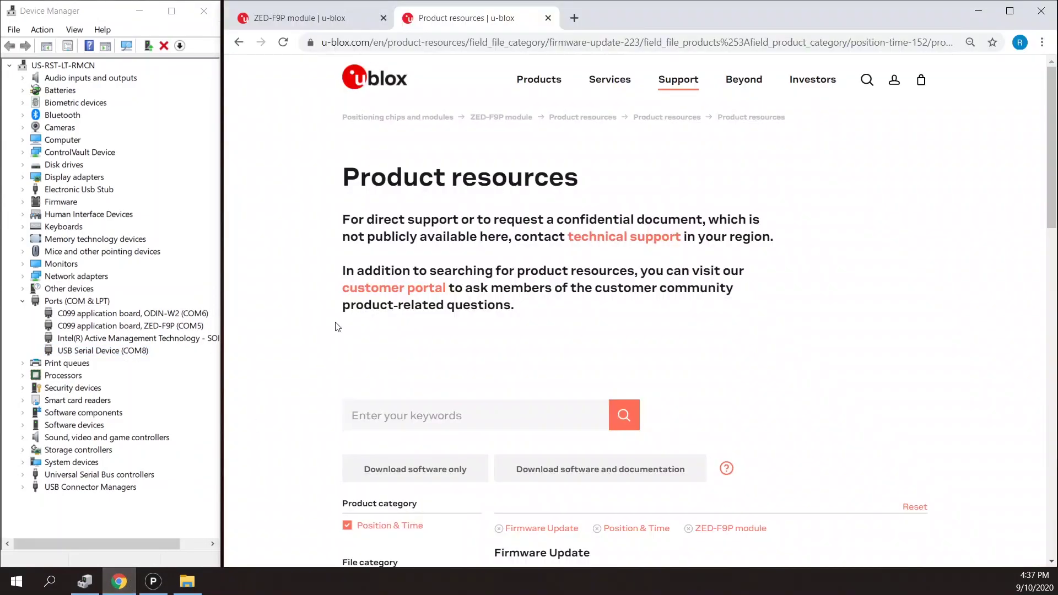
click(289, 18)
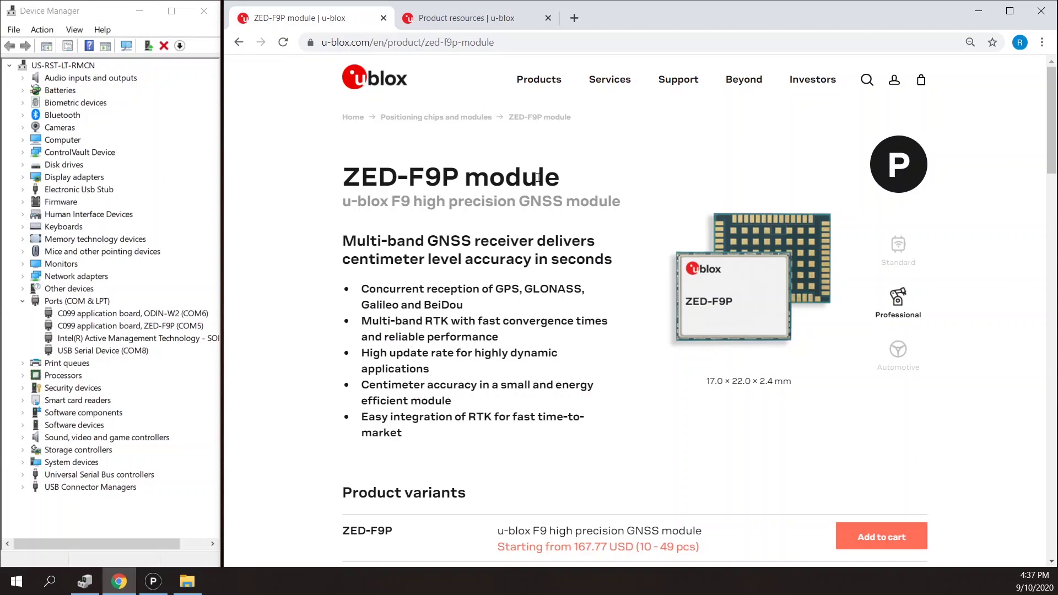
scroll(542, 277, down, 7)
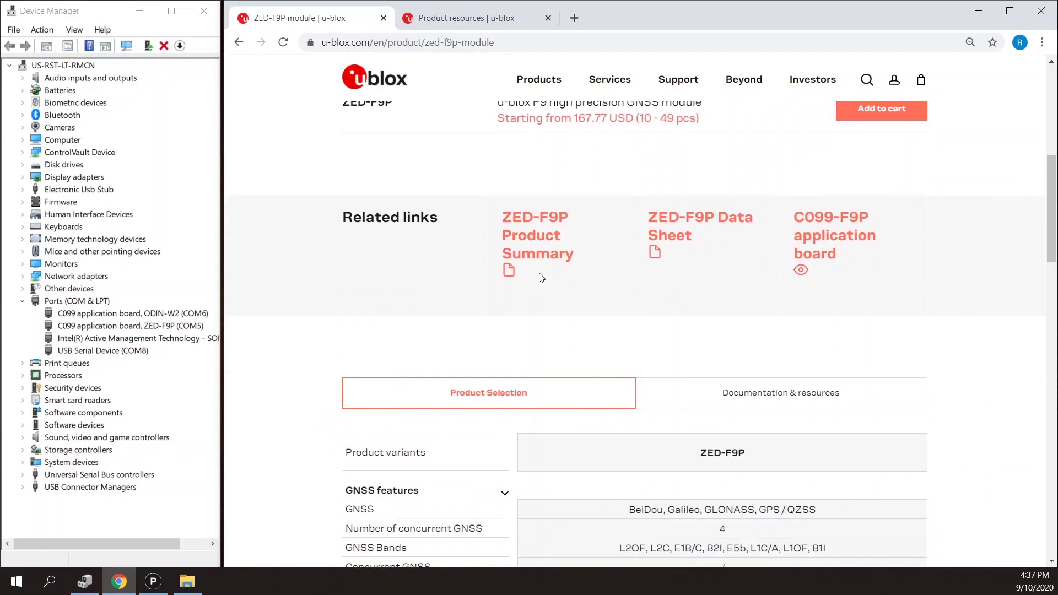
click(758, 407)
scroll(696, 373, down, 8)
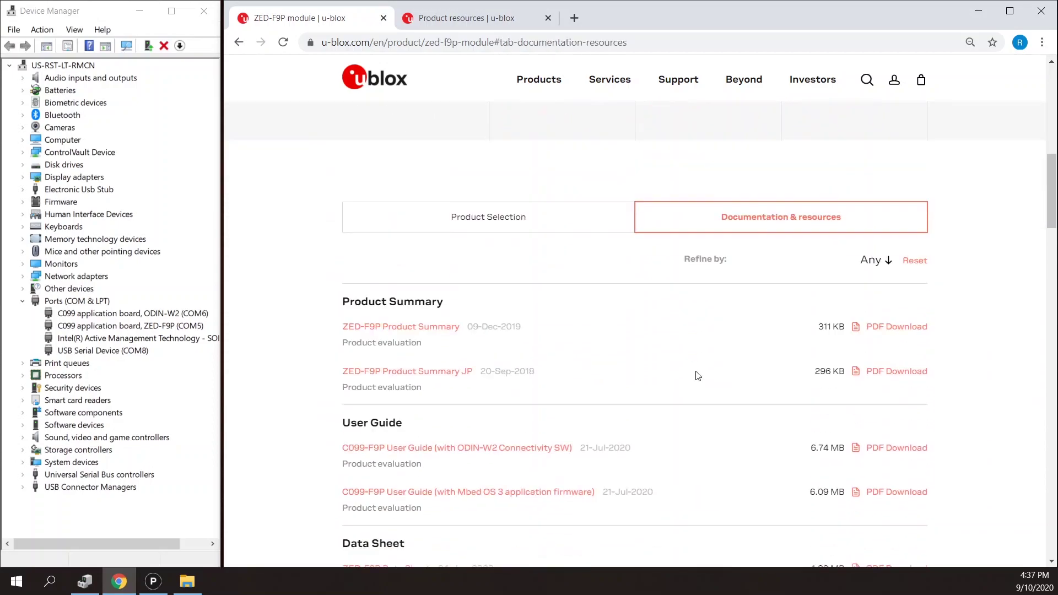
scroll(694, 373, down, 15)
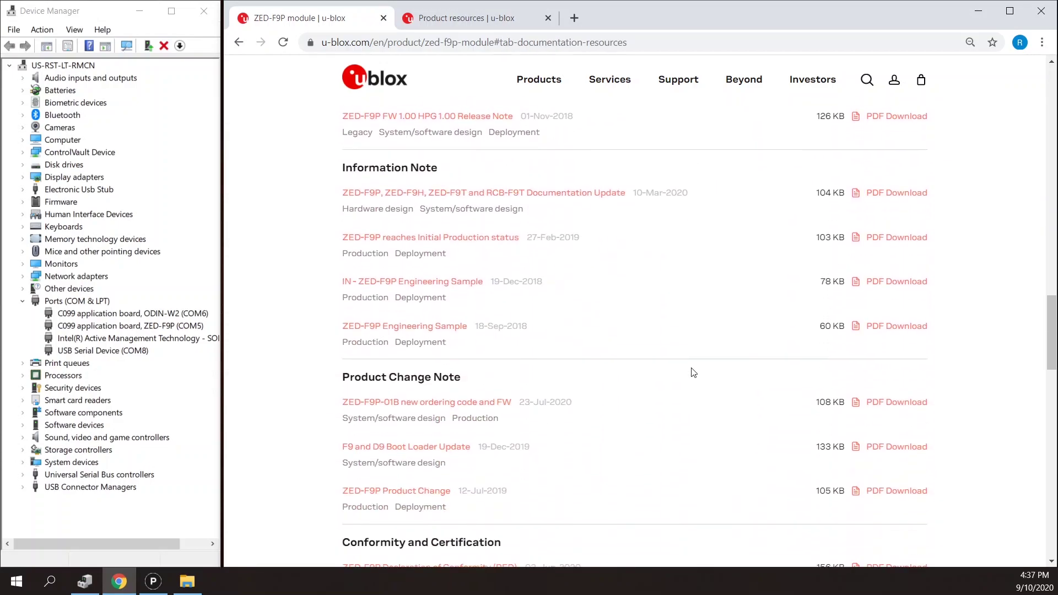
scroll(691, 373, down, 3)
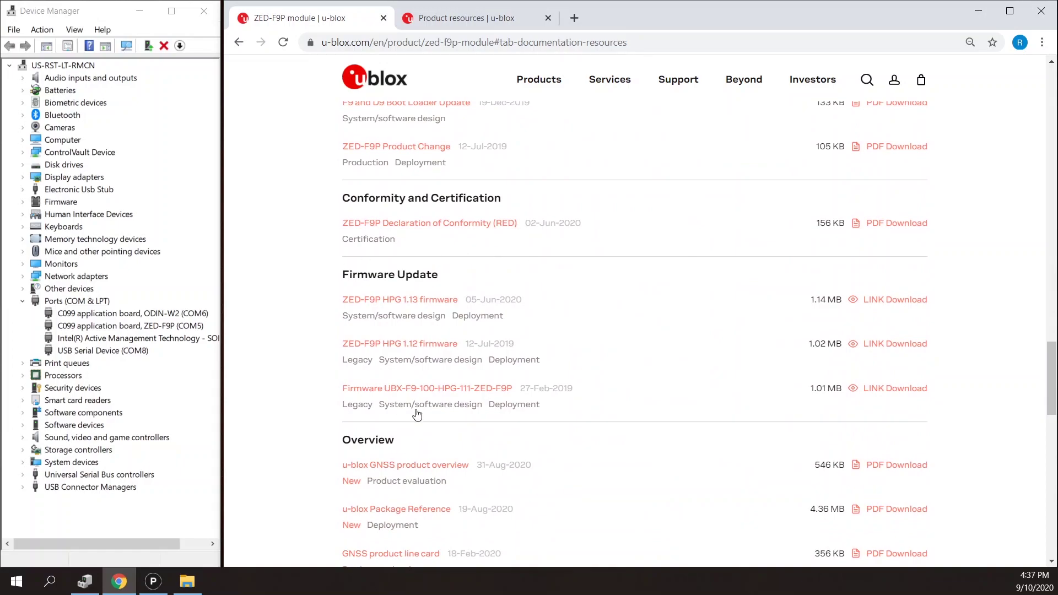
Step: Back on Product resources filtered to Firmware Update, locate the ZED-F9P HPG 1.13 firmware
click(458, 20)
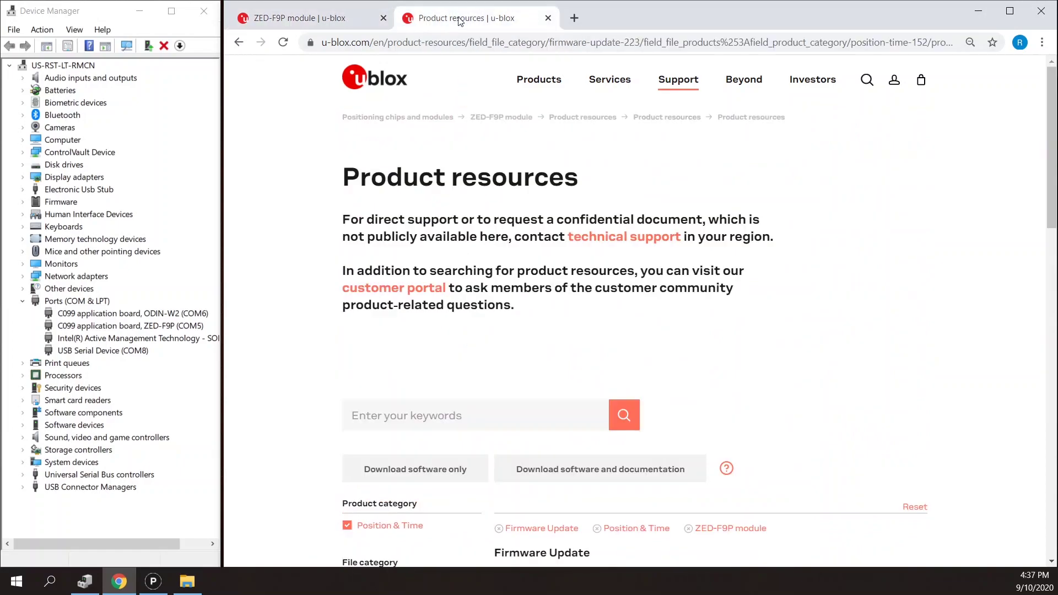
click(679, 86)
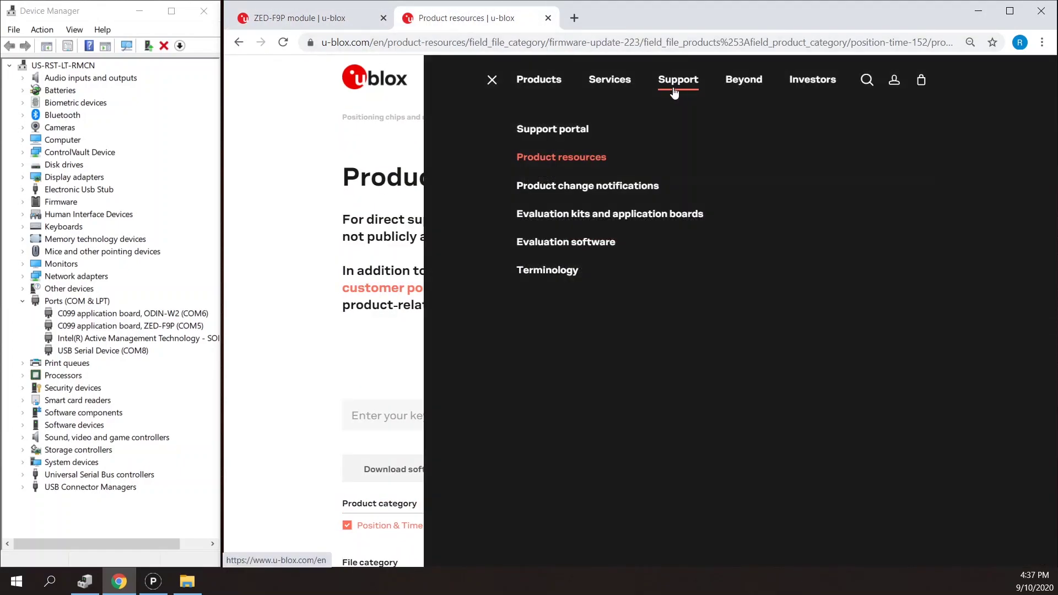
click(492, 81)
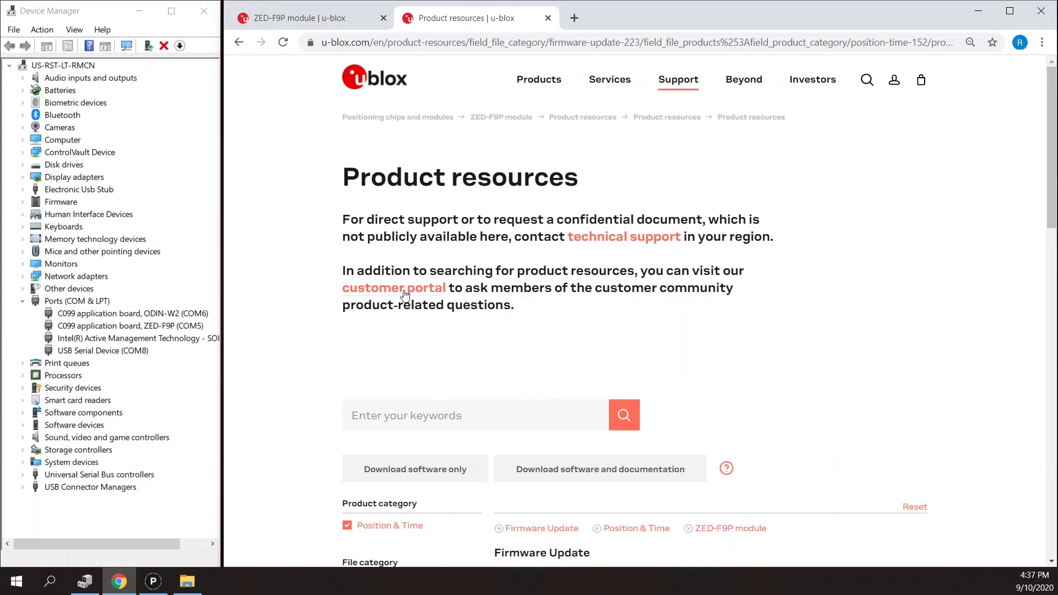
scroll(406, 294, down, 2)
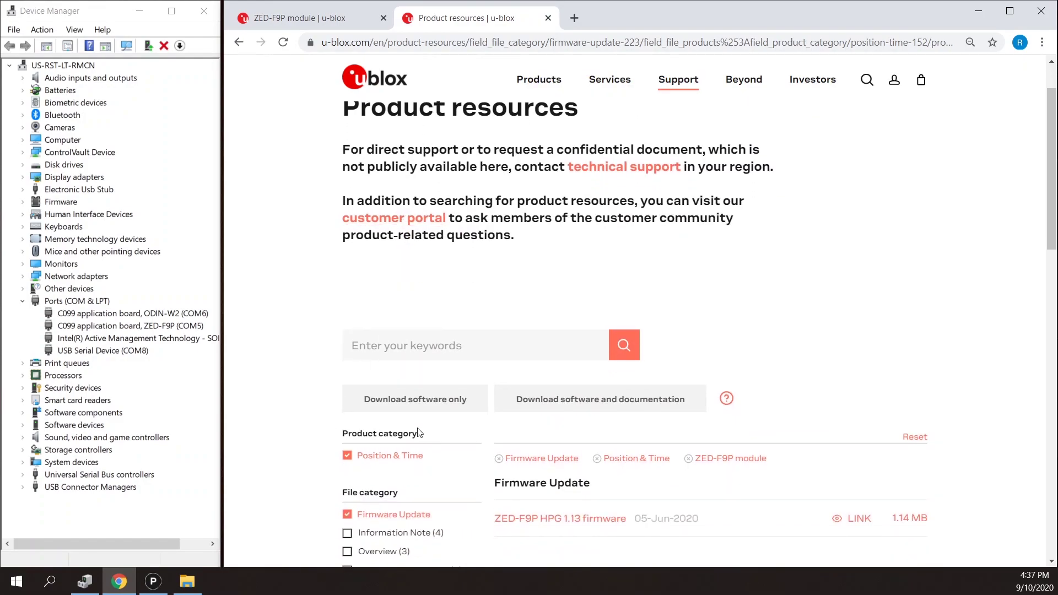
scroll(418, 432, down, 4)
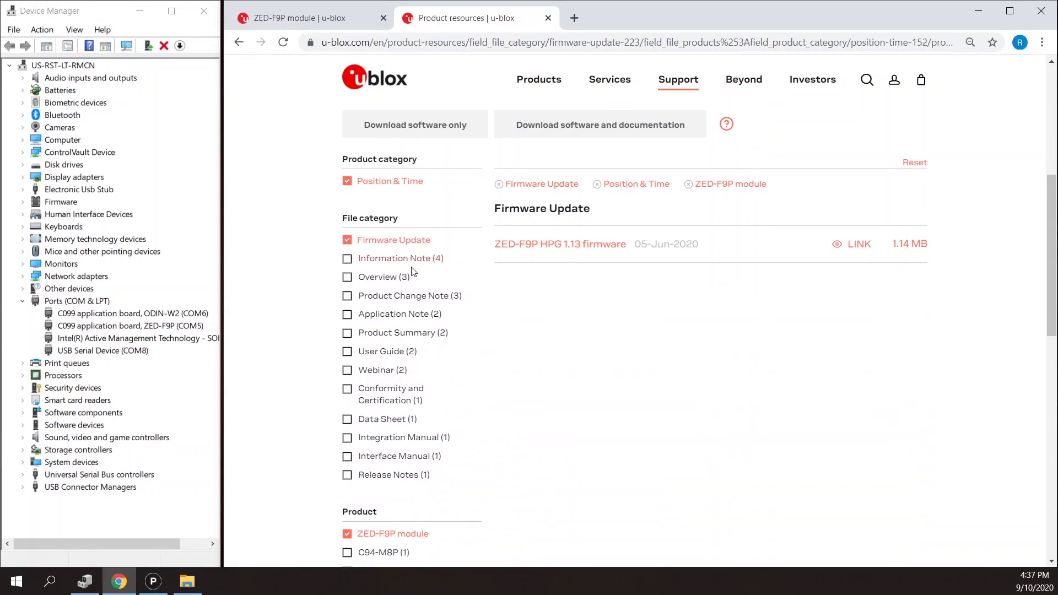
scroll(413, 275, down, 4)
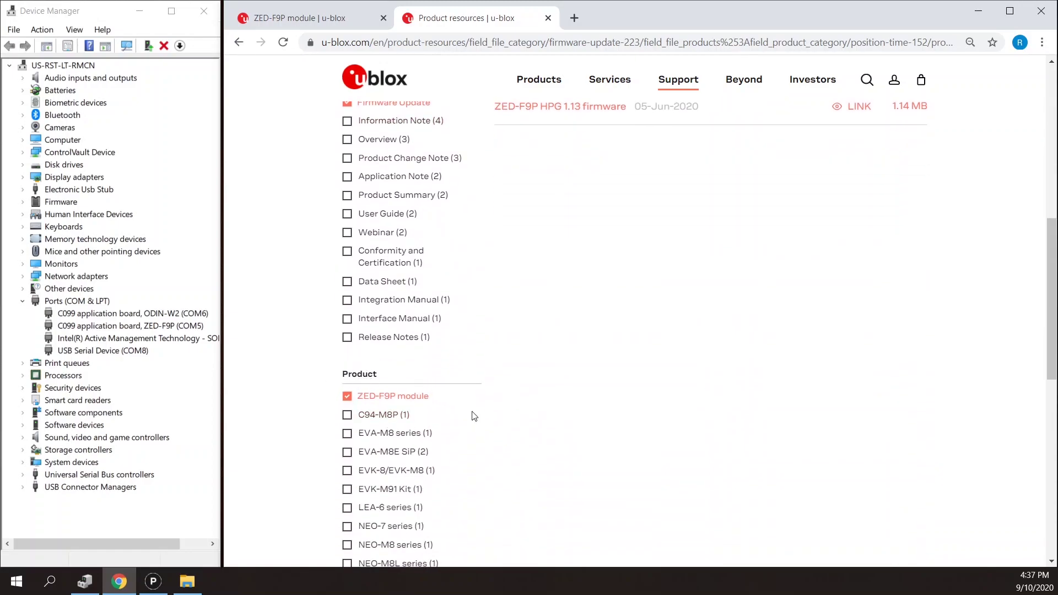
scroll(566, 397, up, 5)
scroll(566, 396, up, 2)
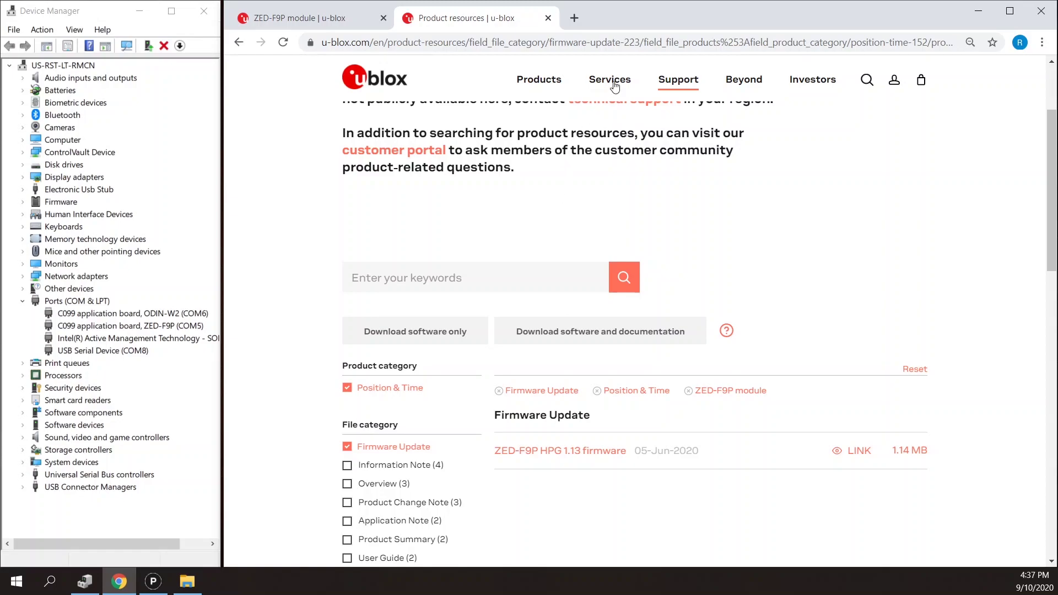
Step: Open the u-center v20.06.01 page via Support > Evaluation software, then switch to u-center
click(677, 84)
click(543, 242)
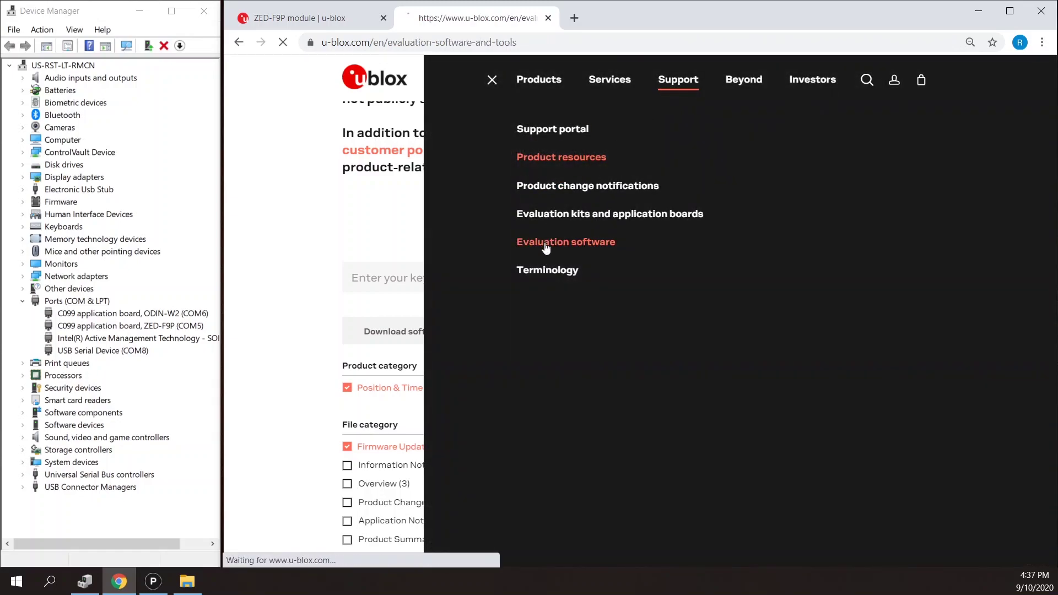
click(406, 440)
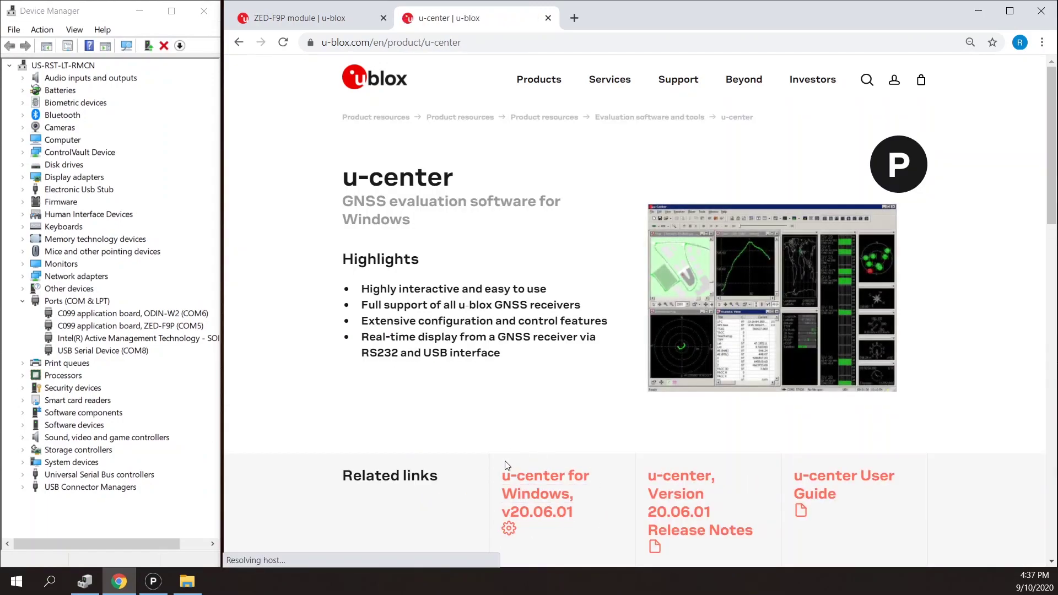
click(968, 11)
click(163, 583)
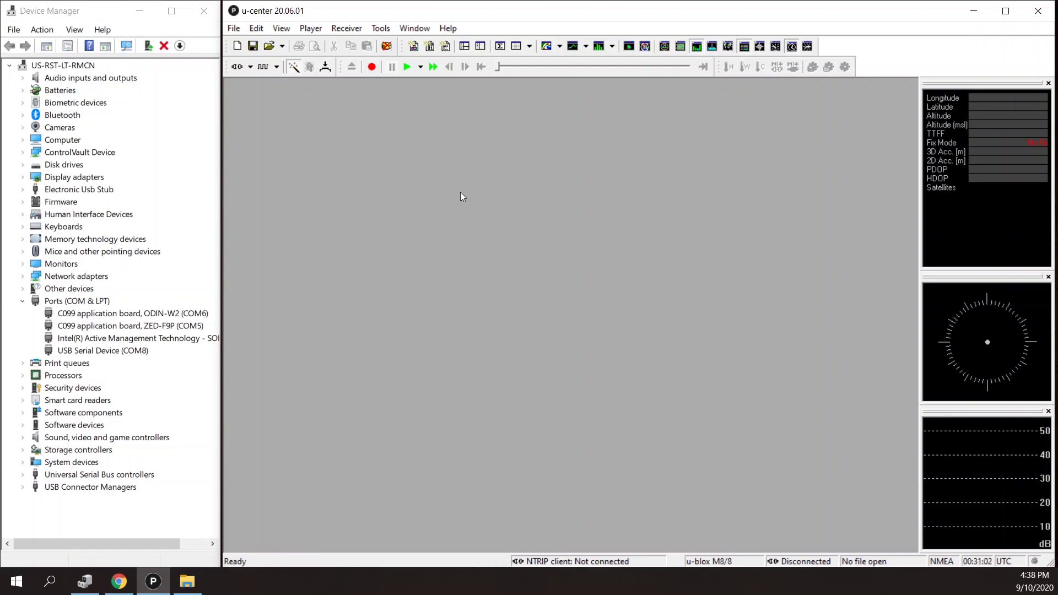
Step: Connect u-center to the ZED-F9P receiver on COM5
click(249, 69)
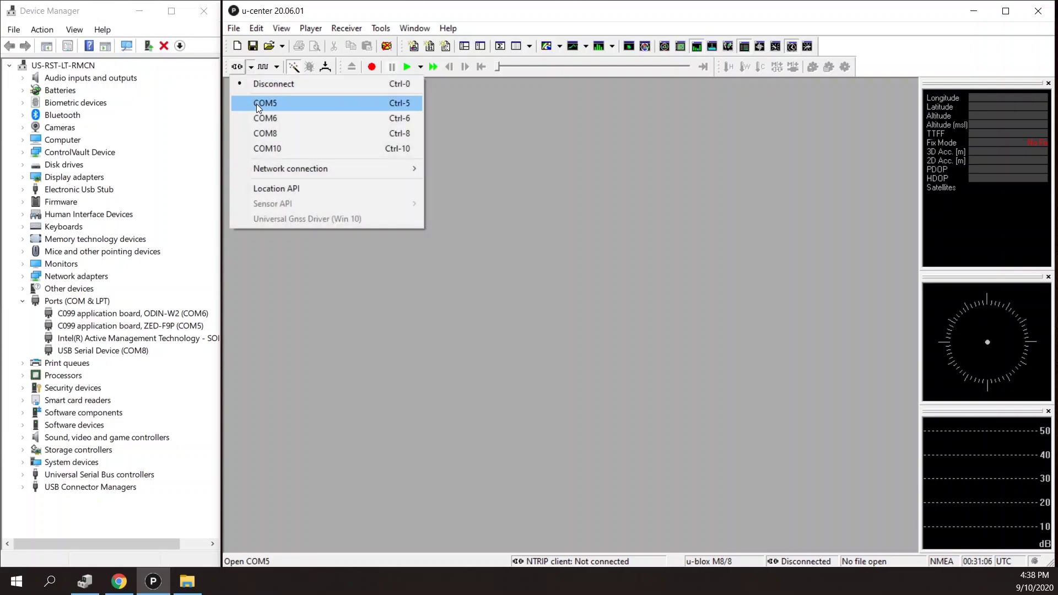
click(256, 104)
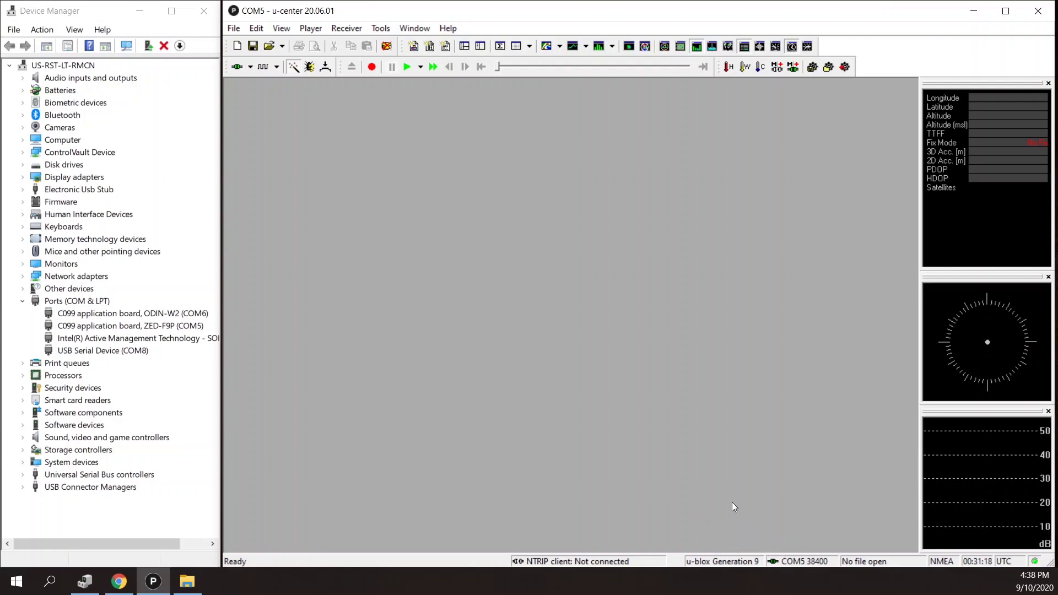
Step: Open the Firmware Update Utility and load the UBX_F9_100 HPG 1.13 image from TecNish > ZED-F9P
click(381, 28)
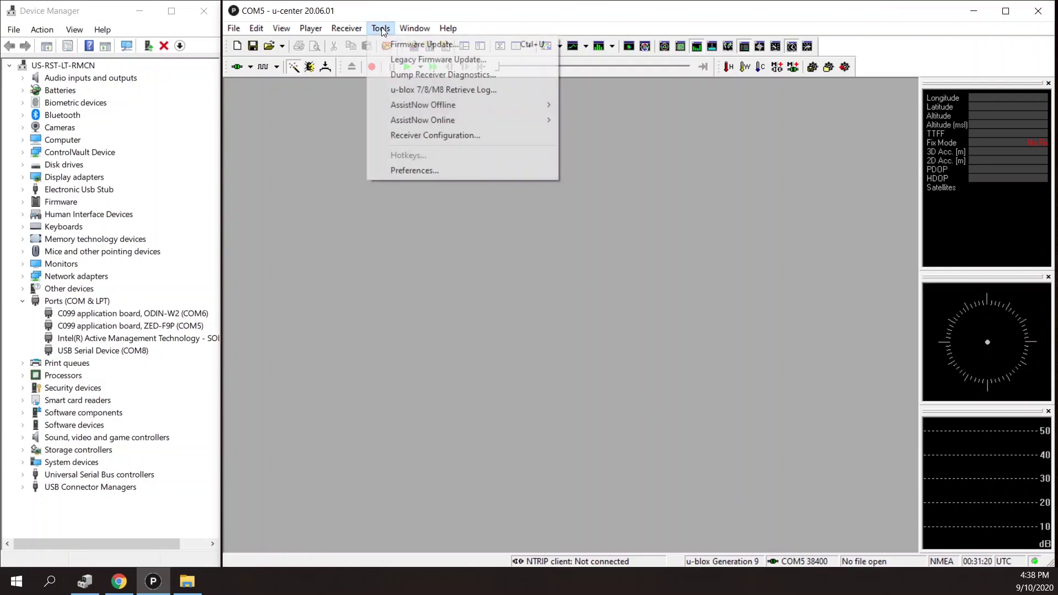
click(424, 44)
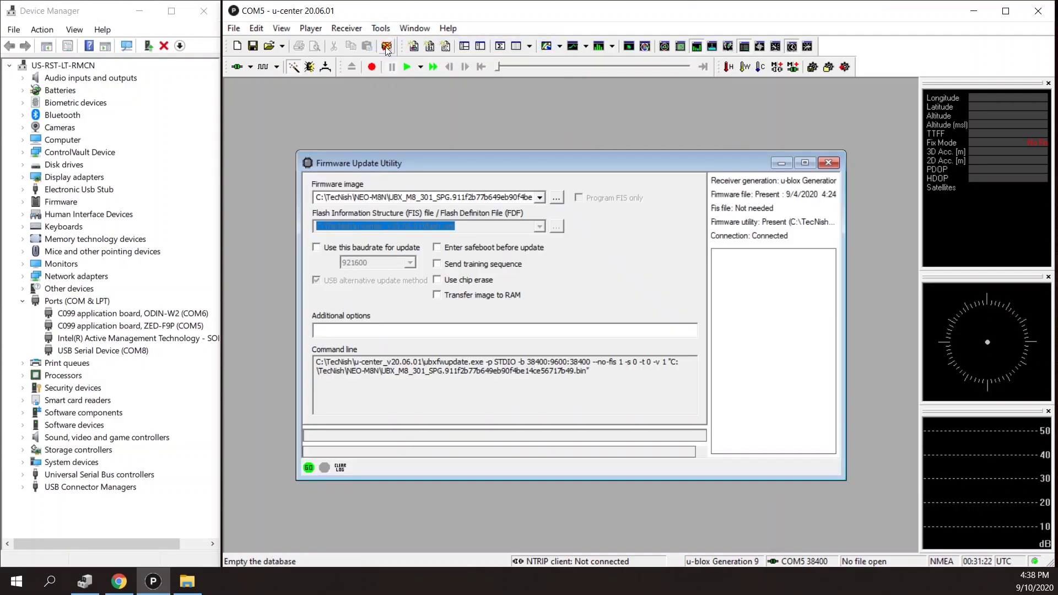
click(802, 164)
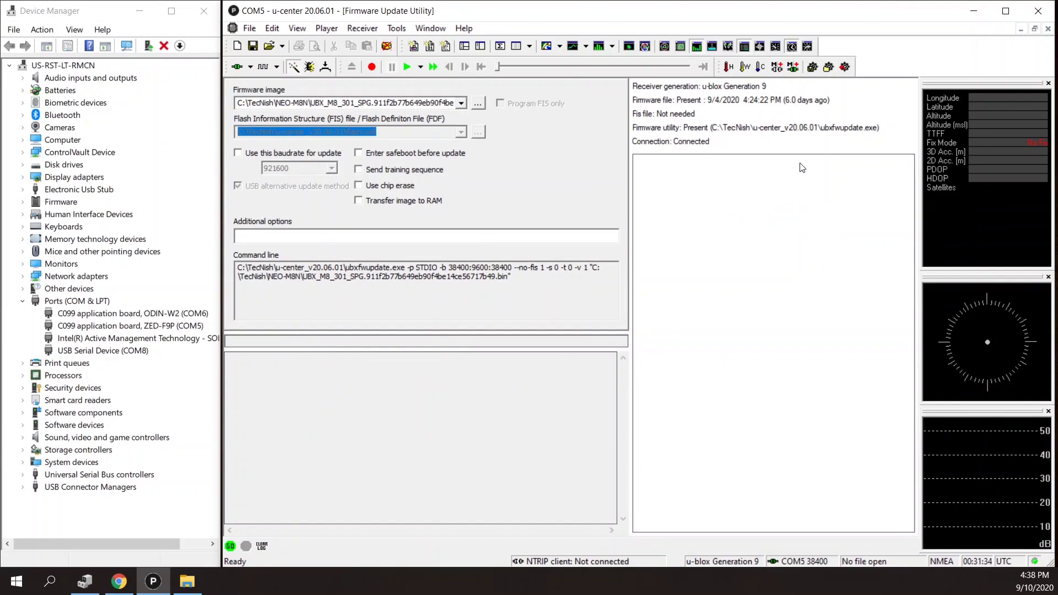
click(480, 103)
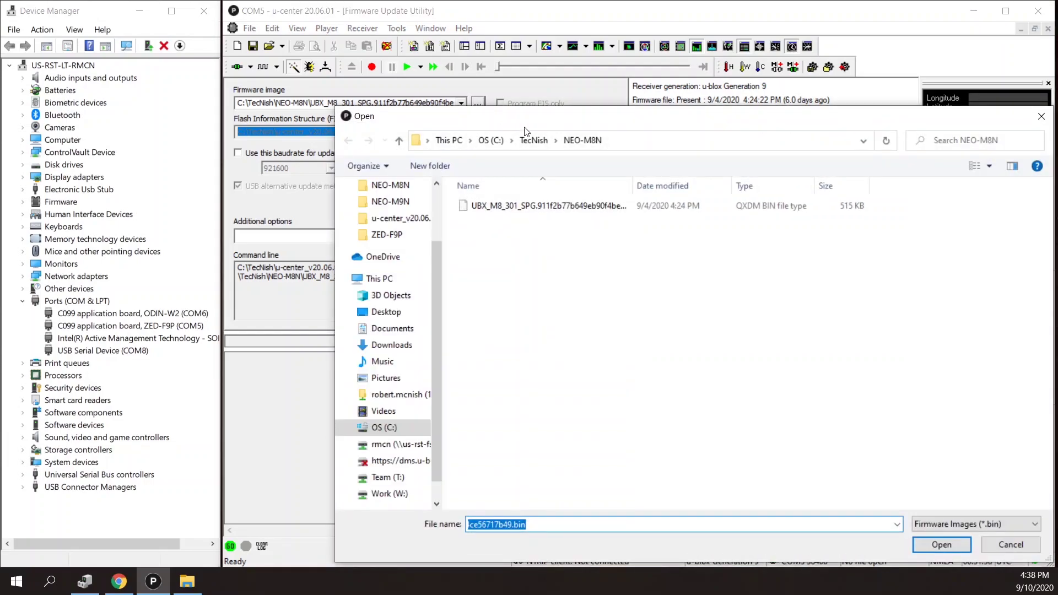
click(533, 140)
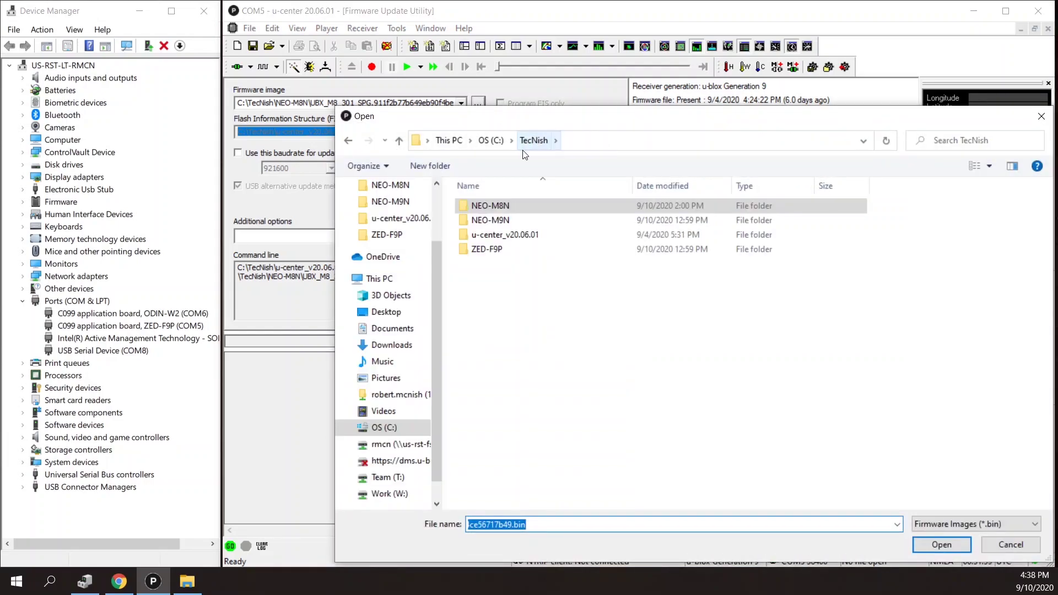
double_click(487, 246)
click(497, 206)
double_click(497, 204)
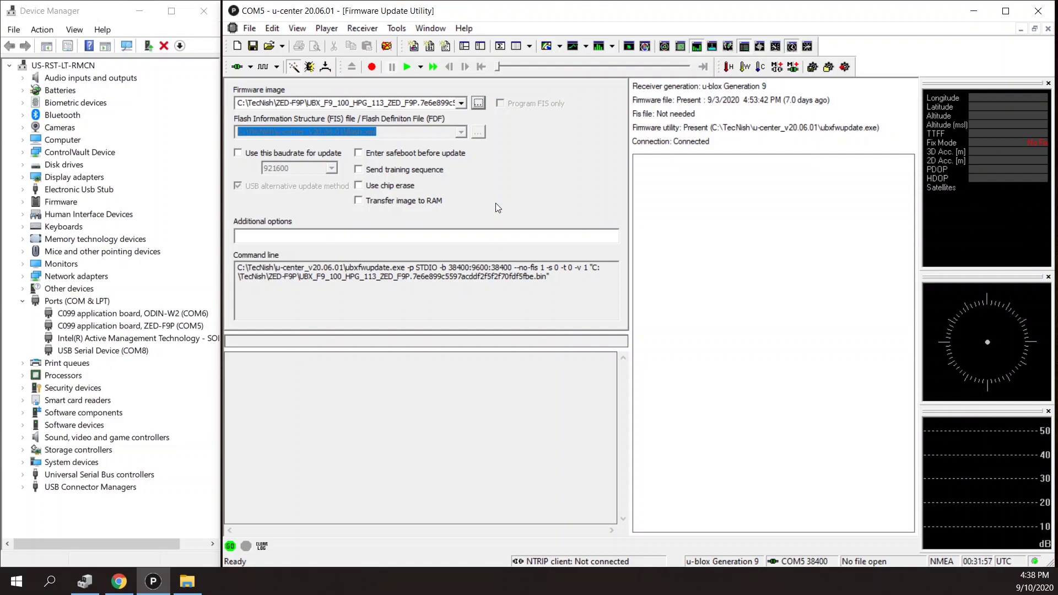
Step: Enable safeboot entry and the training sequence, and set the update baud rate to 921600
click(359, 154)
click(358, 170)
click(242, 154)
click(332, 168)
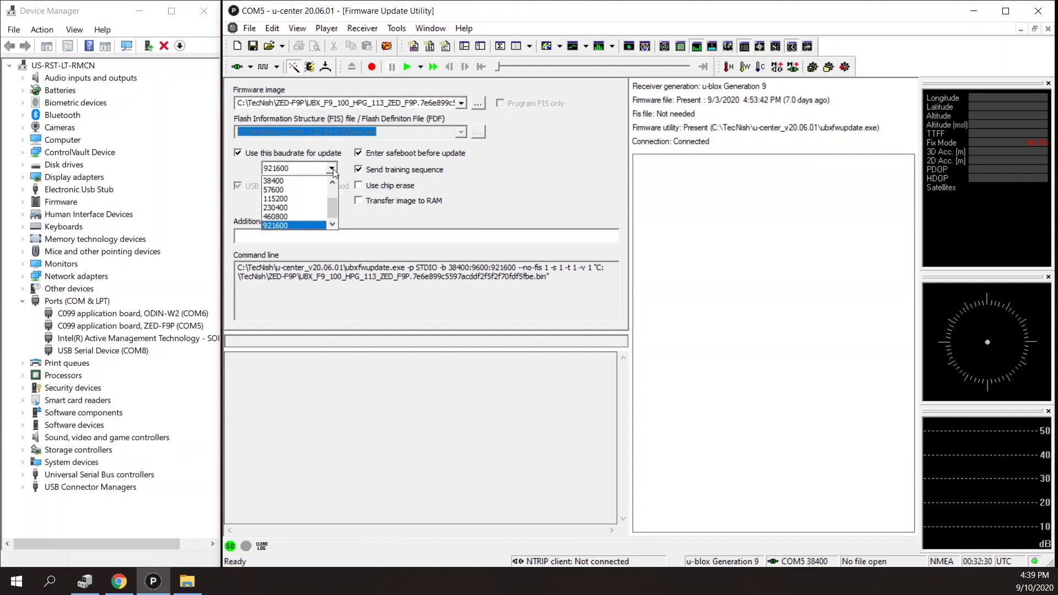
click(302, 229)
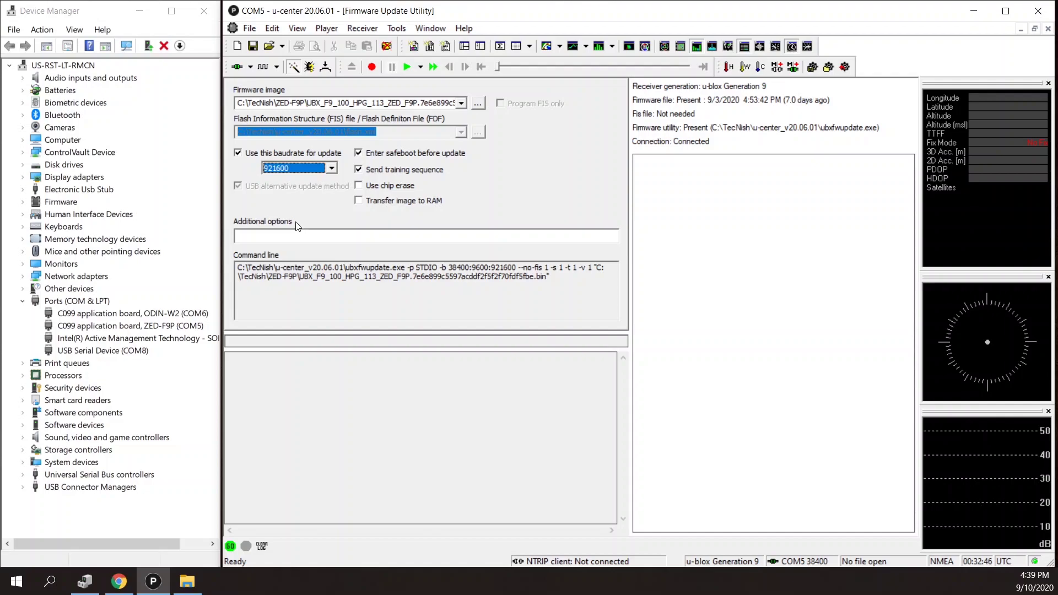
Step: Flash the ZED-F9P firmware and confirm Firmware Update SUCCESS with exit code 0
click(231, 546)
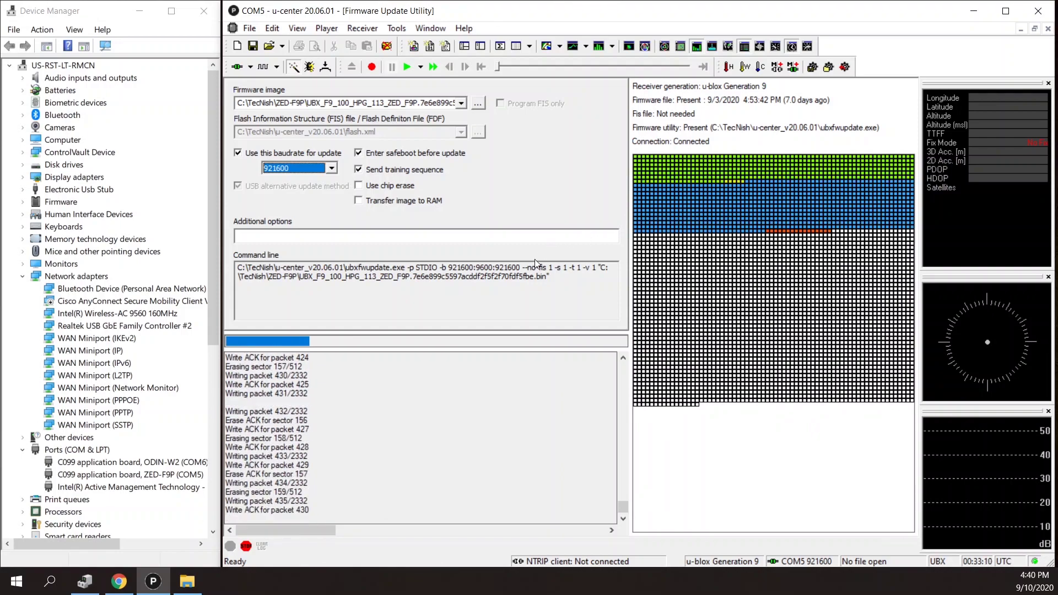
drag(550, 277, 237, 270)
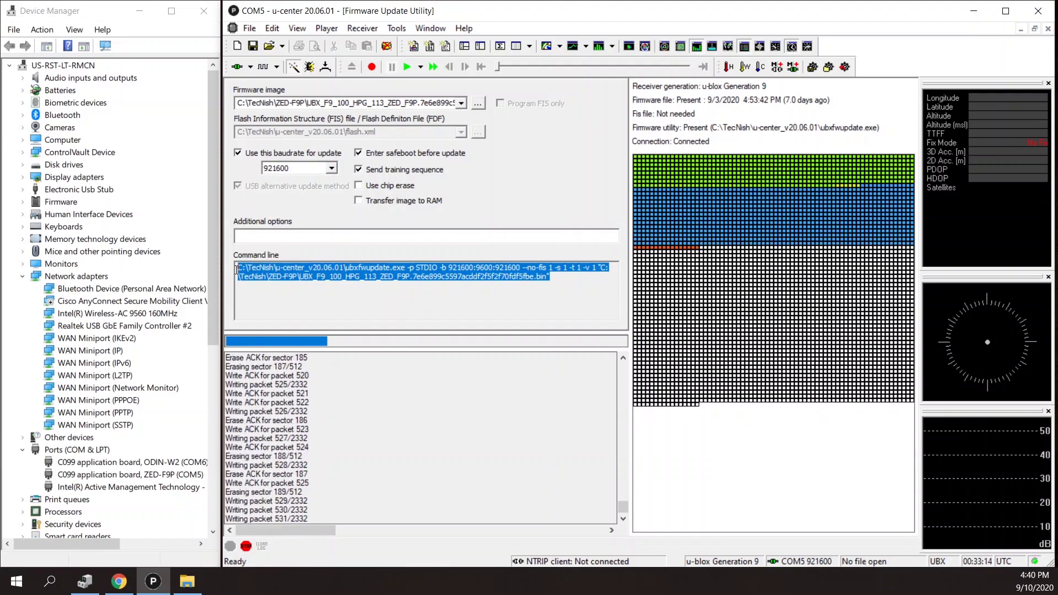
click(357, 292)
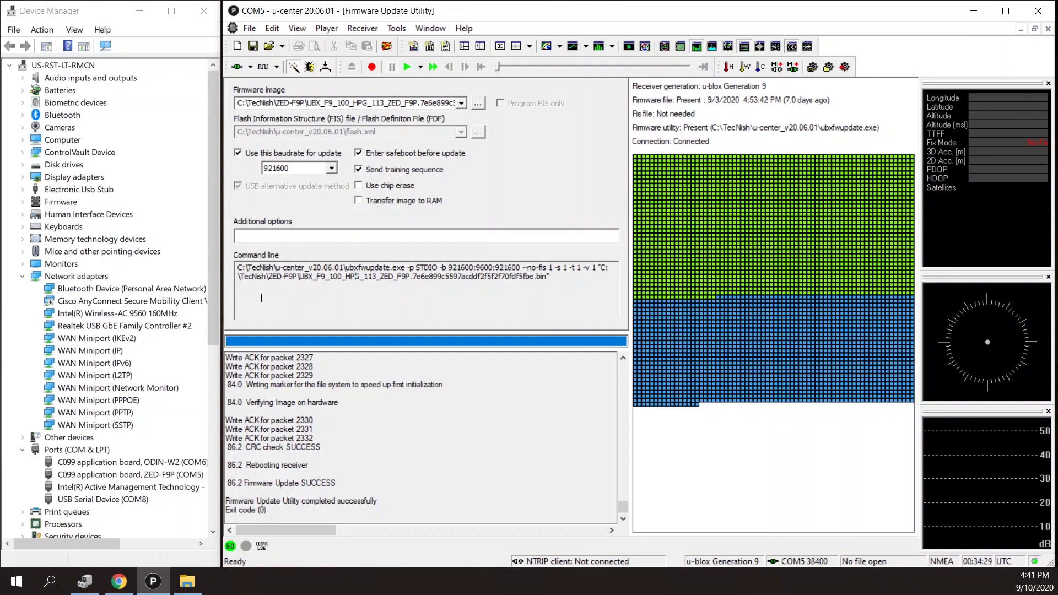
Step: Connect to the receiver on COM8 and disable the USB alternative method and custom update baud rate
click(118, 499)
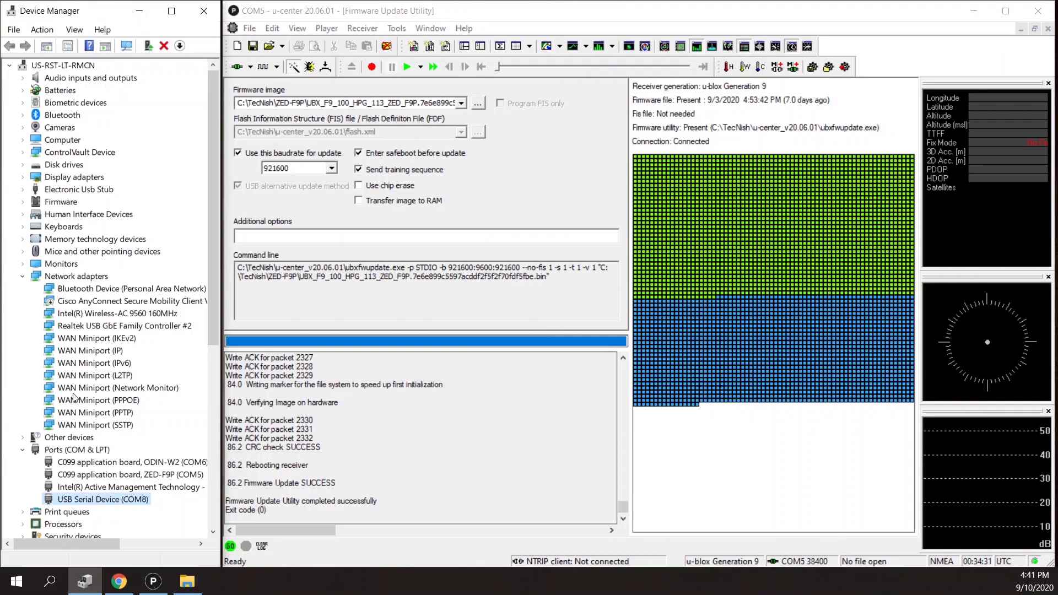
click(23, 278)
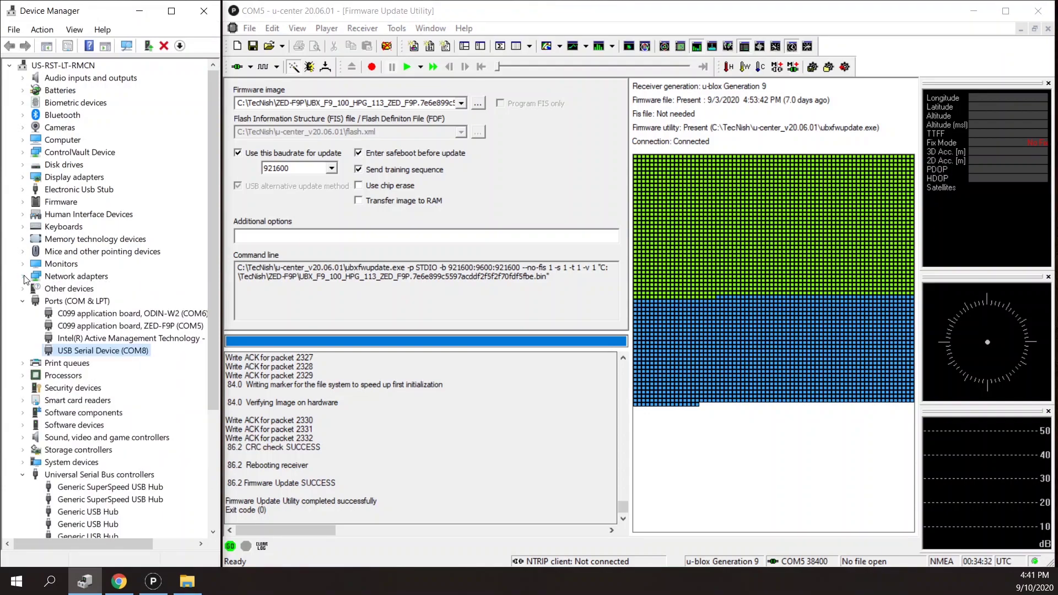
click(251, 68)
click(251, 68)
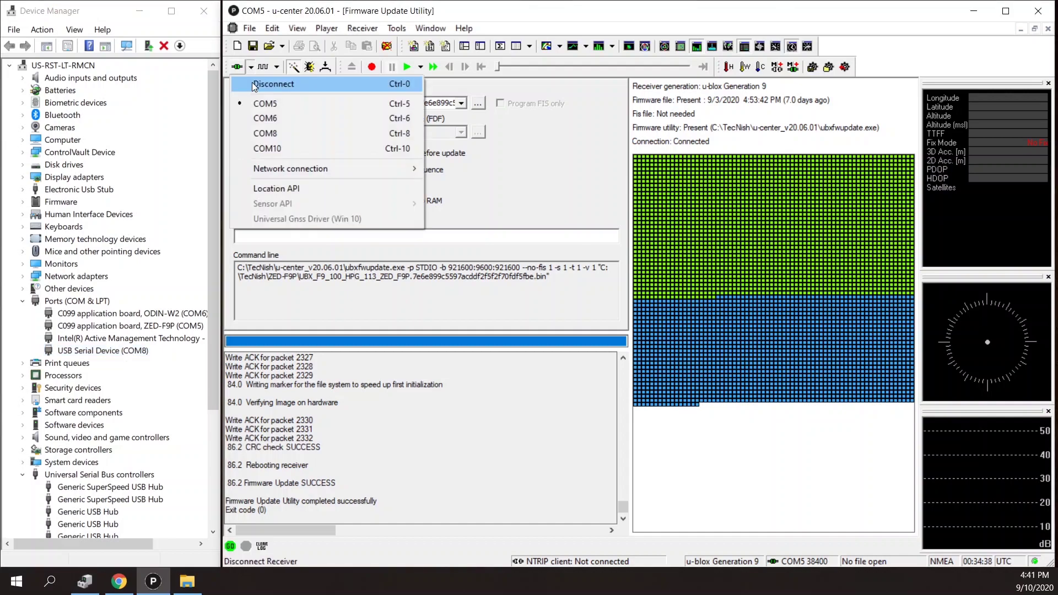
click(260, 131)
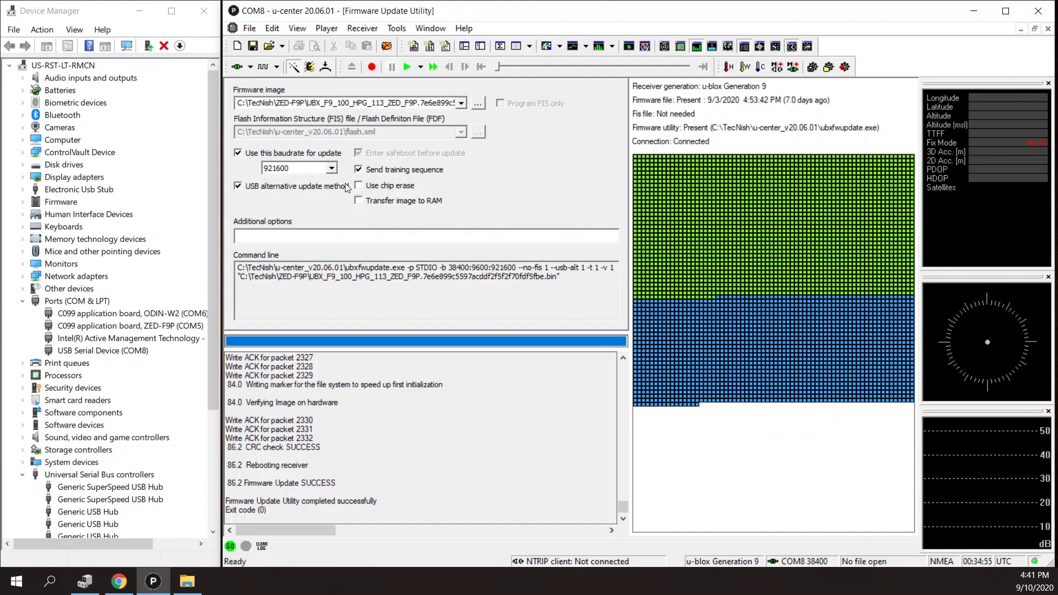
click(238, 187)
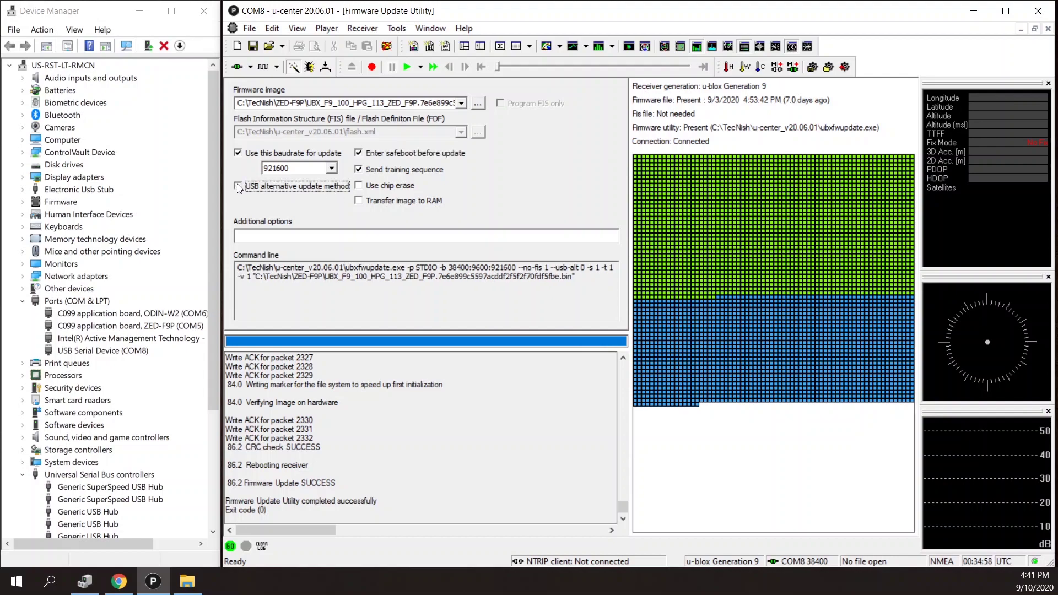
click(237, 153)
Step: Turn off safeboot and the training sequence, then rerun the update over COM8 to success
click(358, 155)
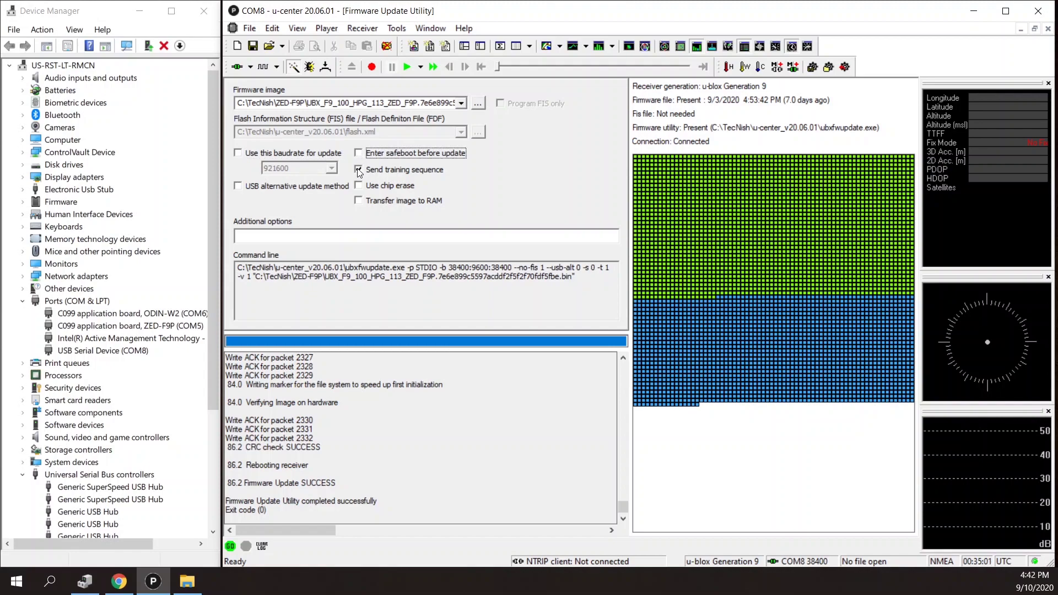
click(359, 170)
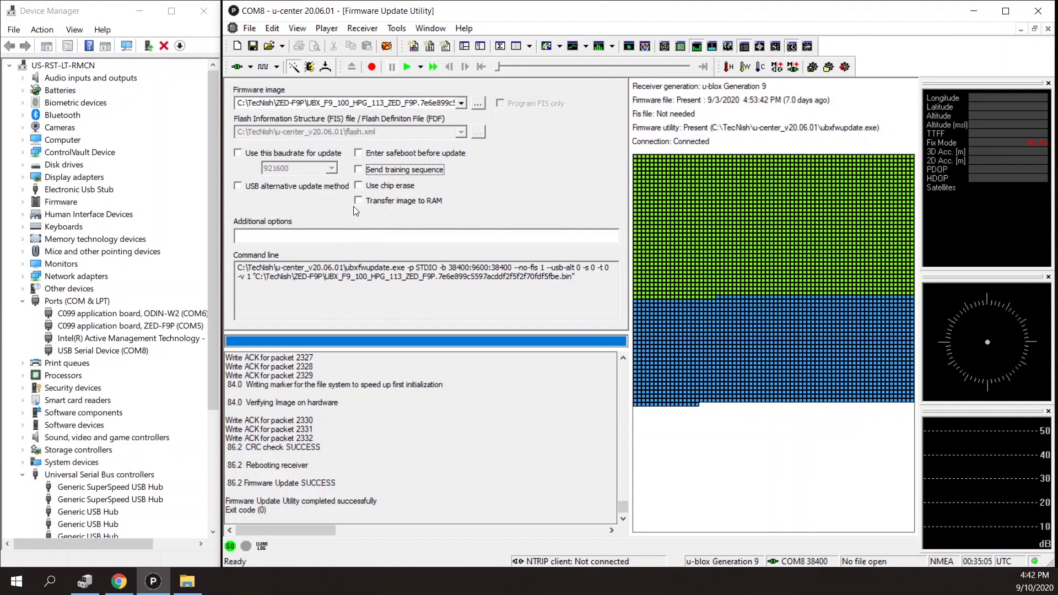
click(230, 545)
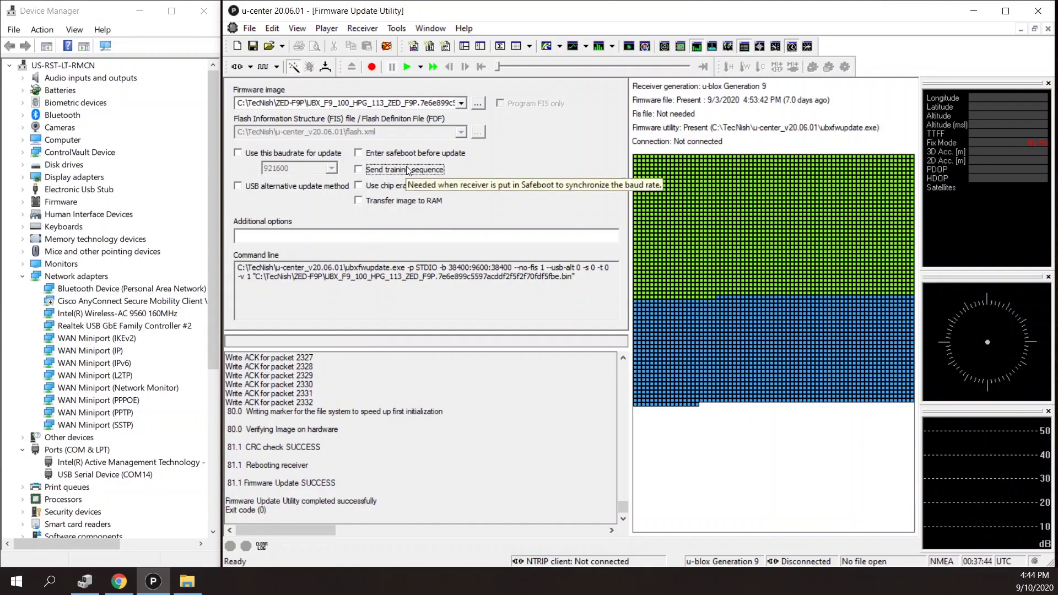
Step: Load the JU_ROX_403 image from TecNish > NEO-M9N and select the regenerated command line
click(478, 103)
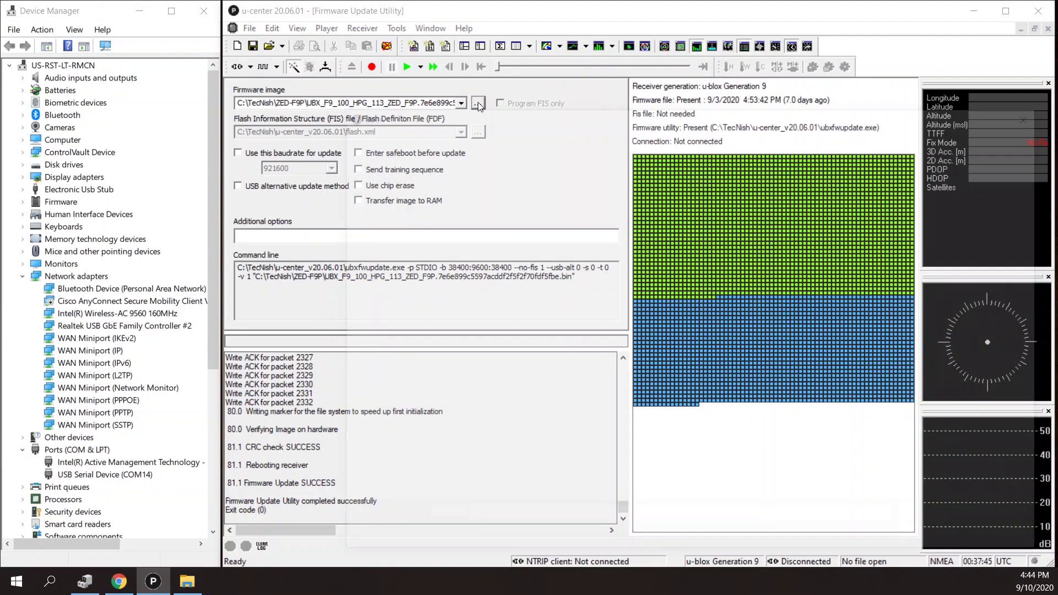
click(533, 142)
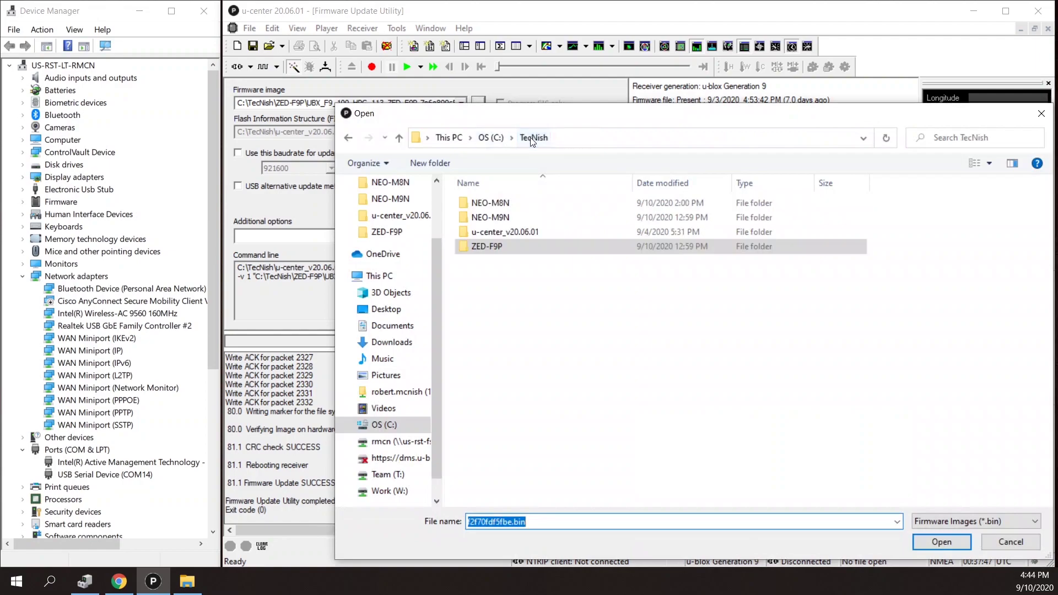
double_click(498, 220)
double_click(493, 203)
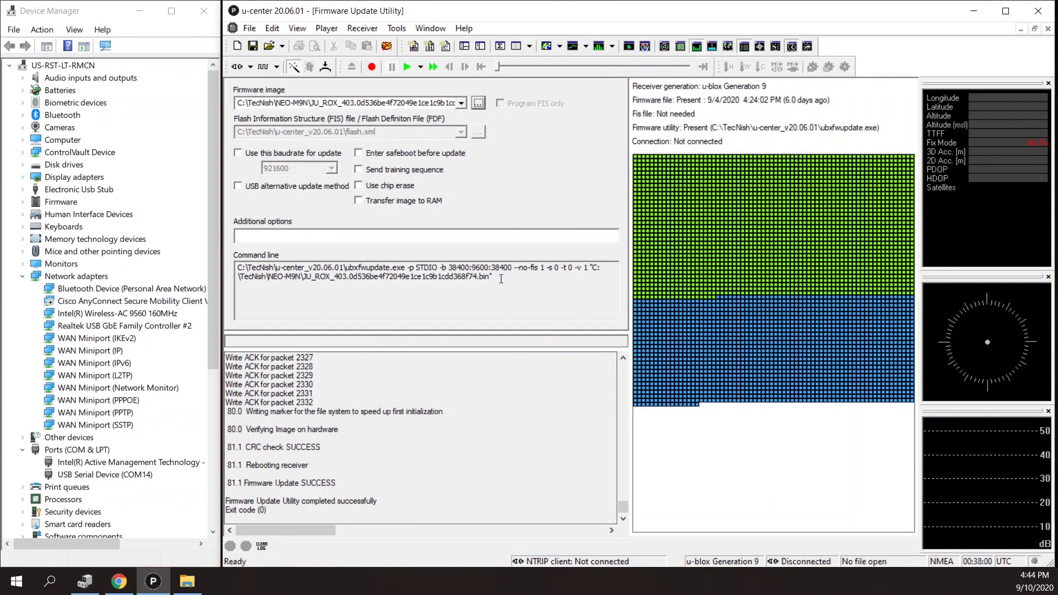
drag(501, 278, 238, 268)
Step: Copy the NEO-M9N update command, then open a Command Prompt in C:\TecNish\u-center_v20.06.01 via cmd
right_click(262, 272)
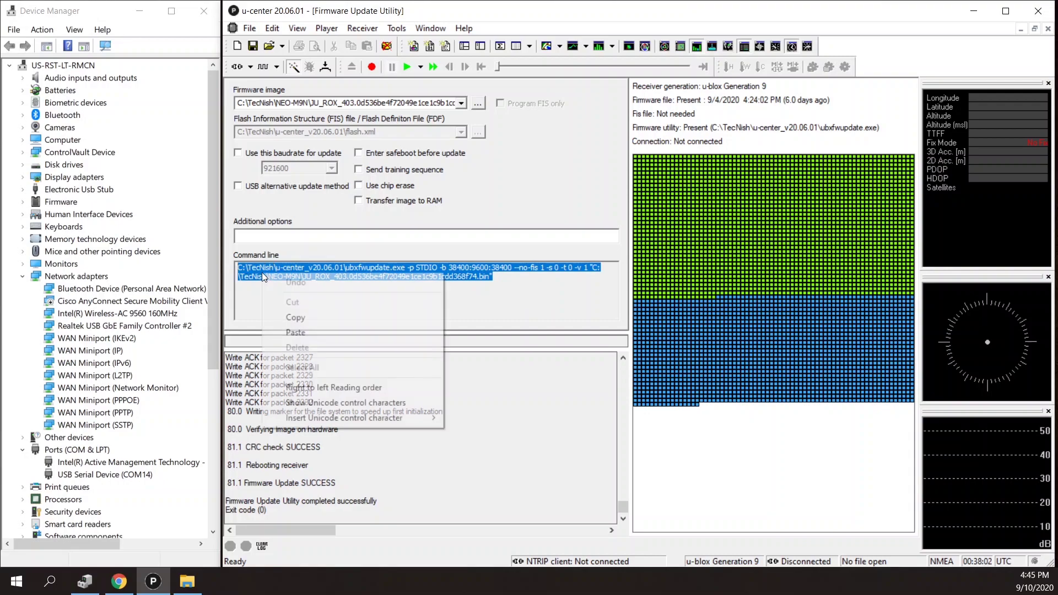
click(290, 317)
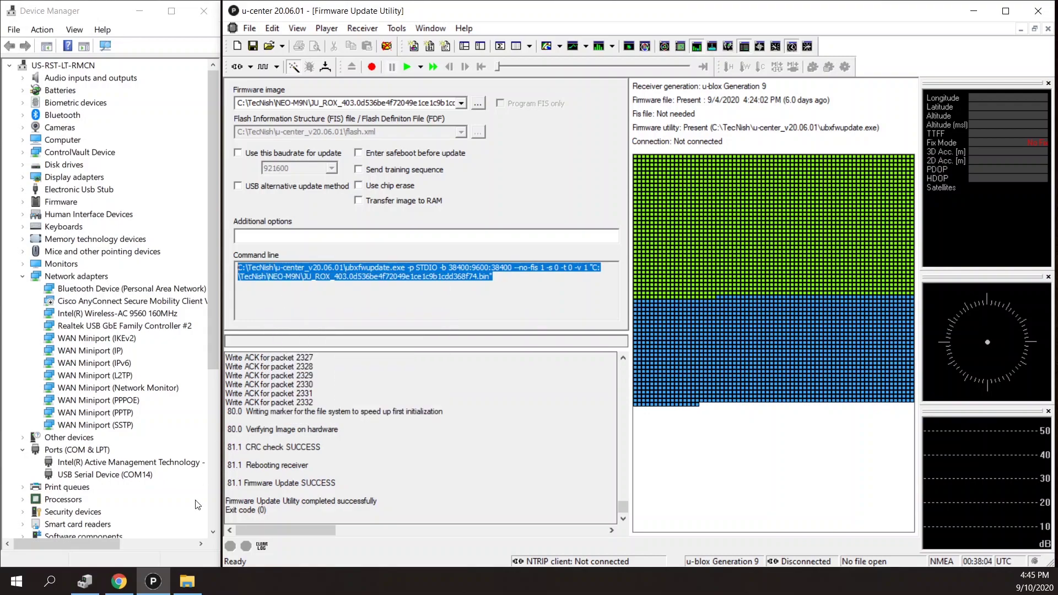
click(187, 581)
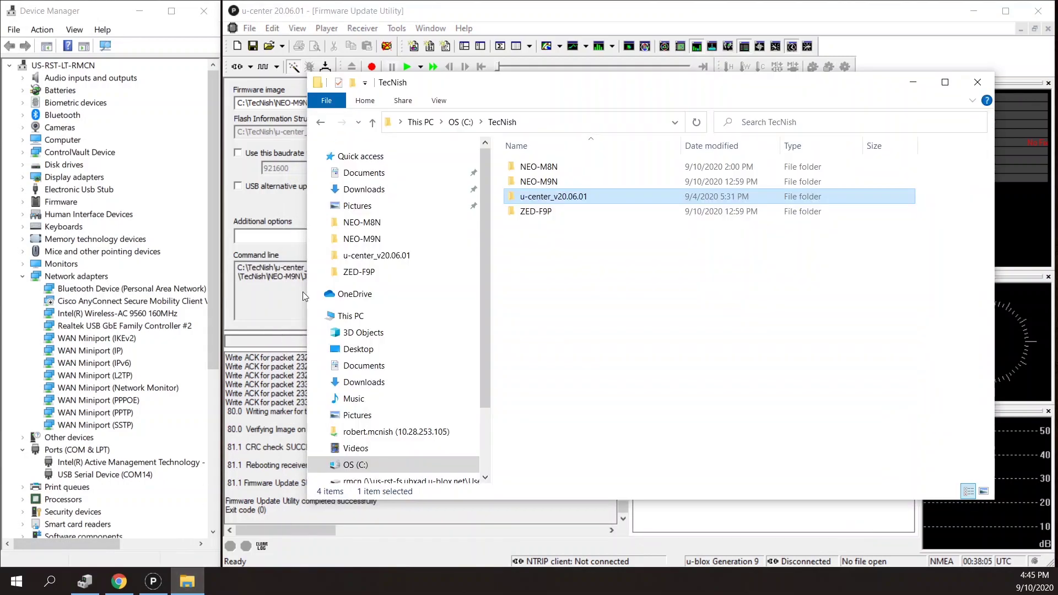
double_click(537, 198)
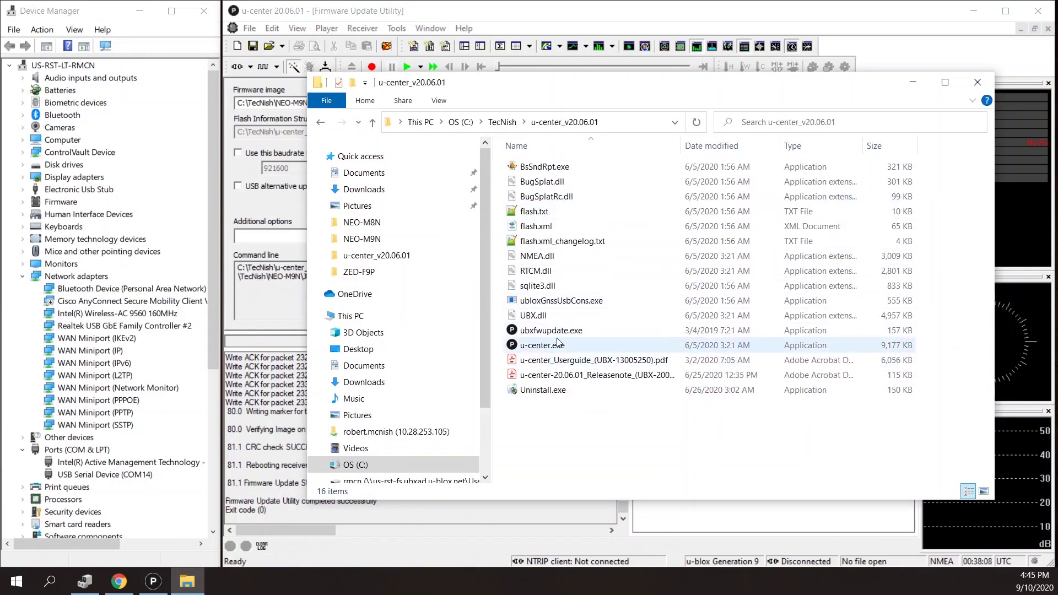
click(620, 122)
text(c)
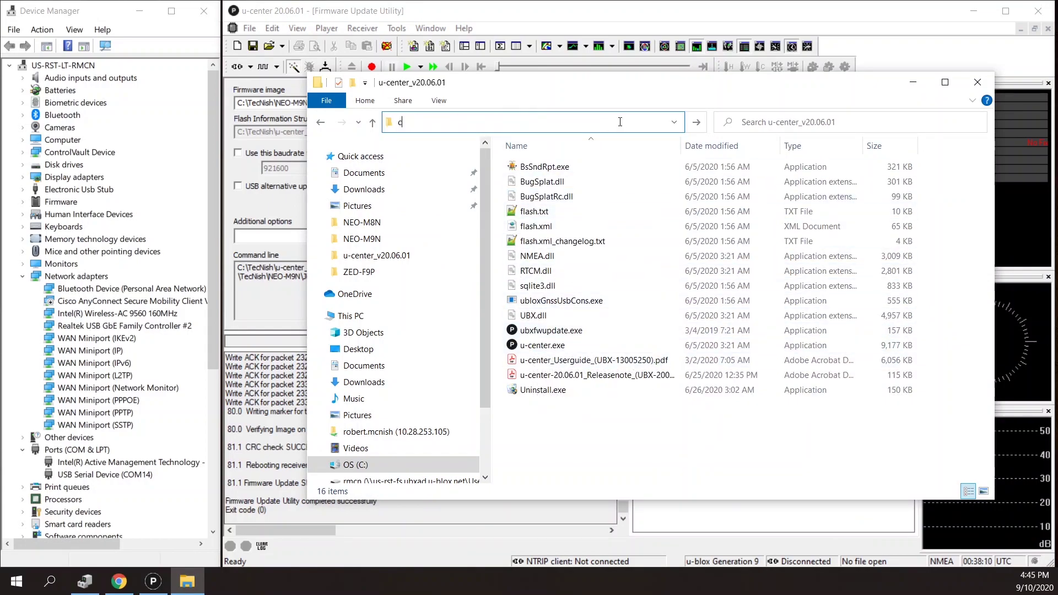
text(md)
key(Return)
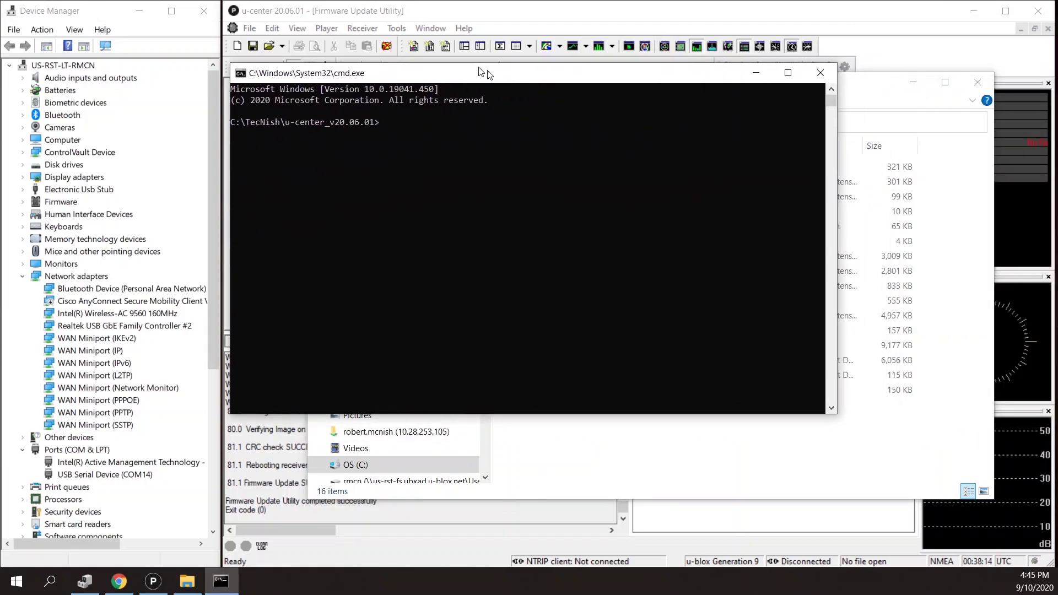
Step: Paste the ubxfwupdate command and replace its STDIO port with \\.\COM14, verified in Device Manager
drag(458, 71, 458, 3)
key(ctrl+v)
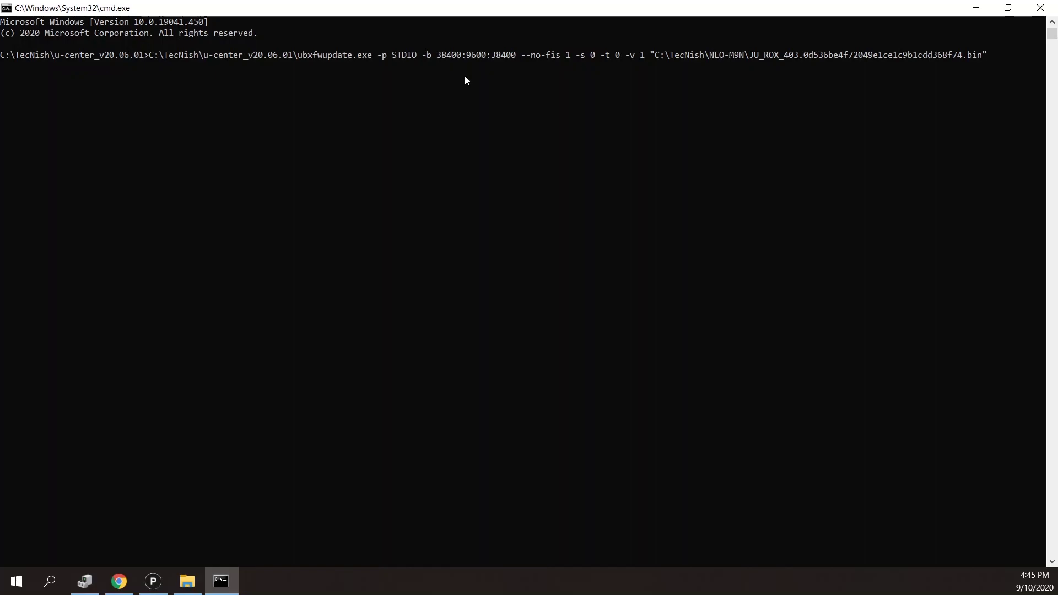
key(Left)
key(Left)
key(Left)
key(Left)
key(Left)
key(Left)
key(Left)
key(Left)
key(Left)
key(Left)
key(Left)
key(Left)
key(Left)
key(Left)
key(Left)
key(Left)
key(Left)
key(Left)
key(Left)
key(Left)
key(Left)
key(Left)
key(Left)
key(Left)
key(Left)
key(Left)
key(Left)
key(Left)
key(Left)
key(Left)
key(Left)
key(Left)
key(Left)
key(Left)
key(BackSpace)
key(BackSpace)
key(BackSpace)
key(BackSpace)
key(BackSpace)
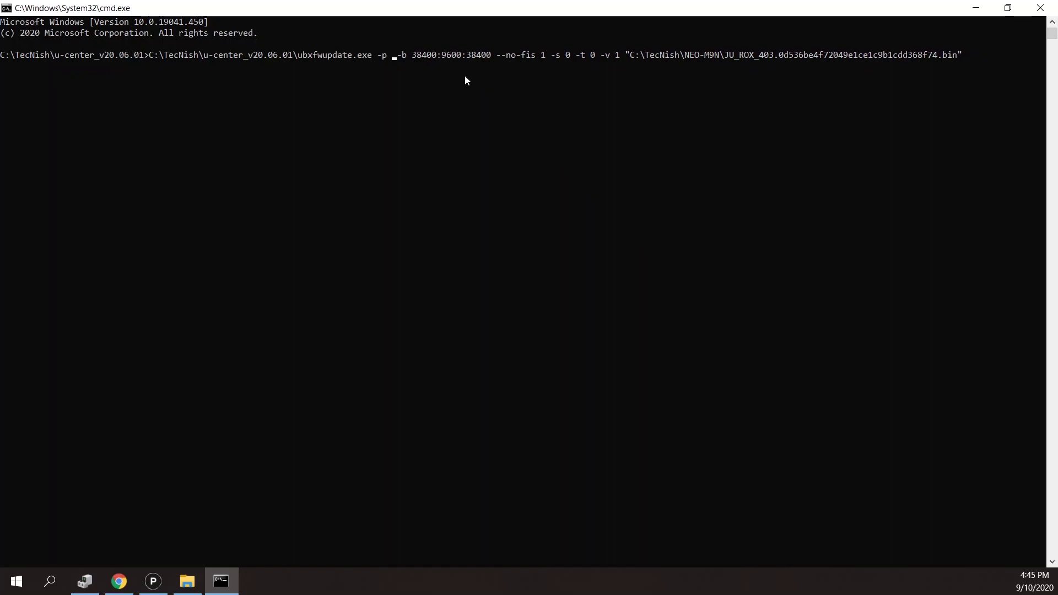
text(\\.)
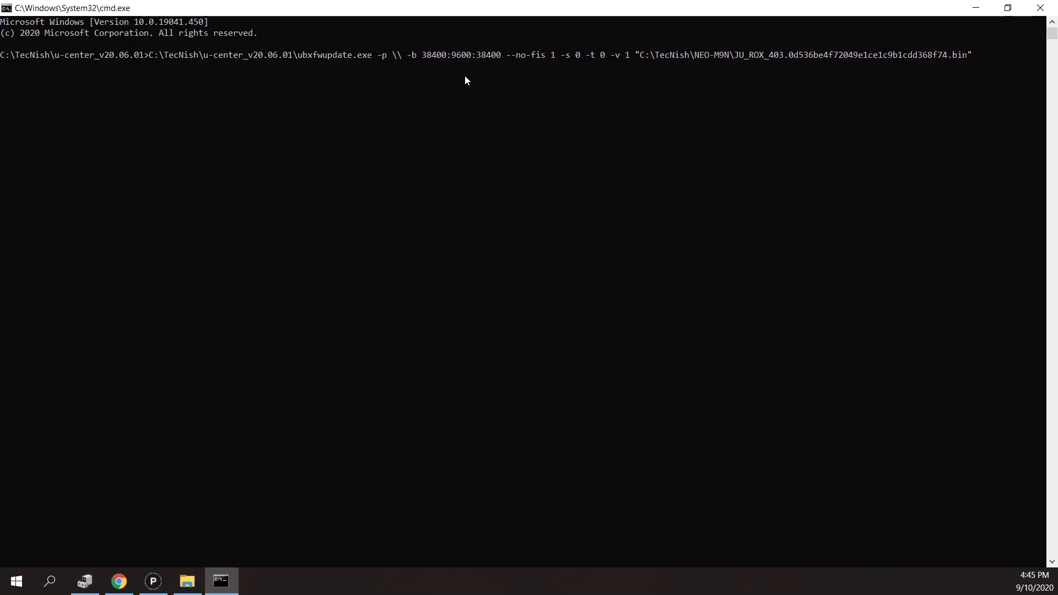
text(\)
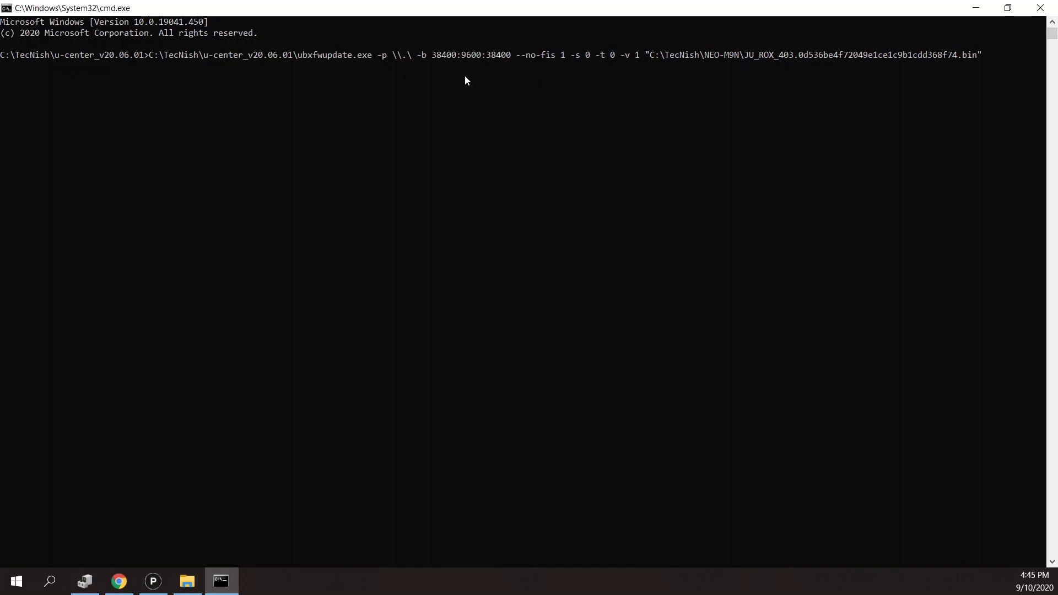
click(84, 582)
click(93, 479)
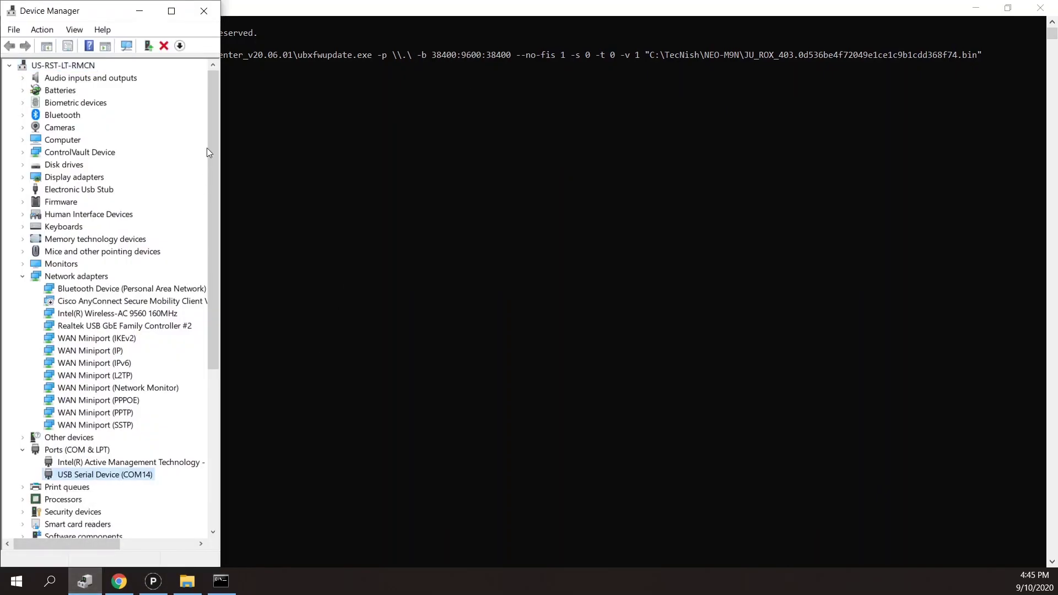
click(139, 11)
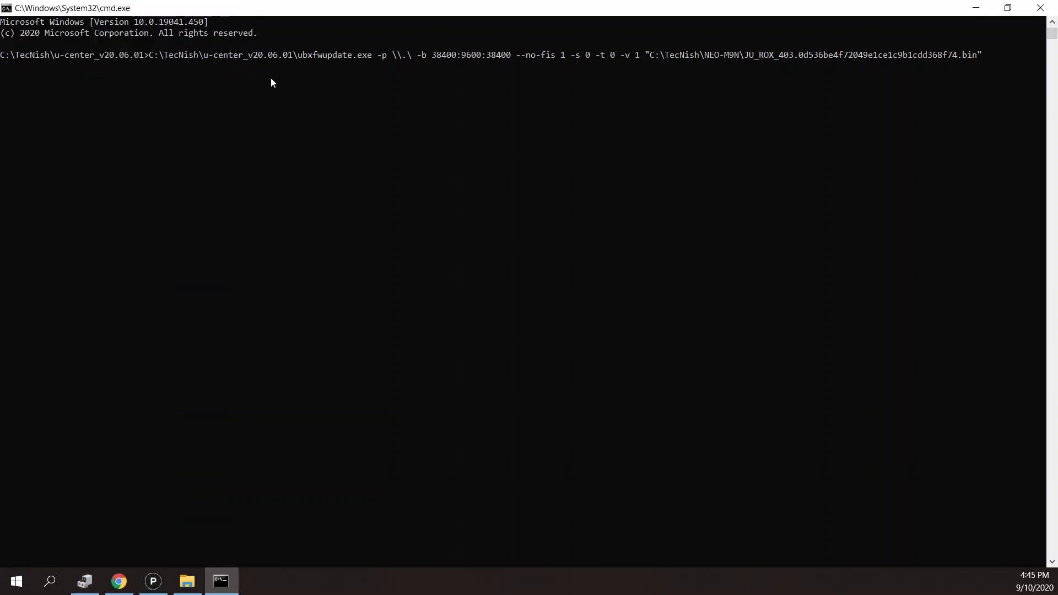
text(COM1)
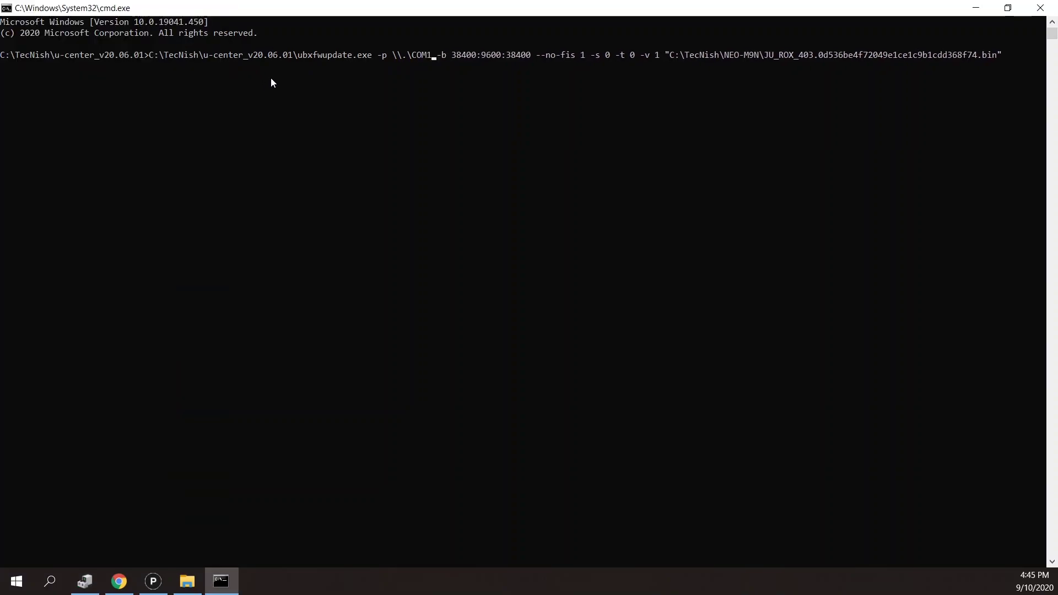
text(4)
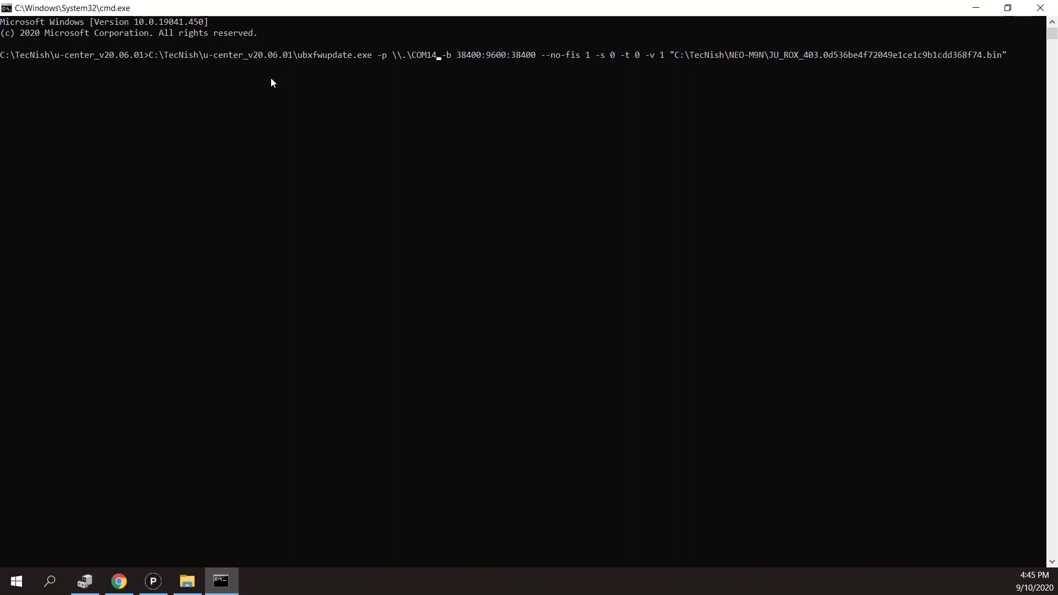
Step: Run the edited ubxfwupdate command to flash the NEO-M9N over \\.\COM14
key(Return)
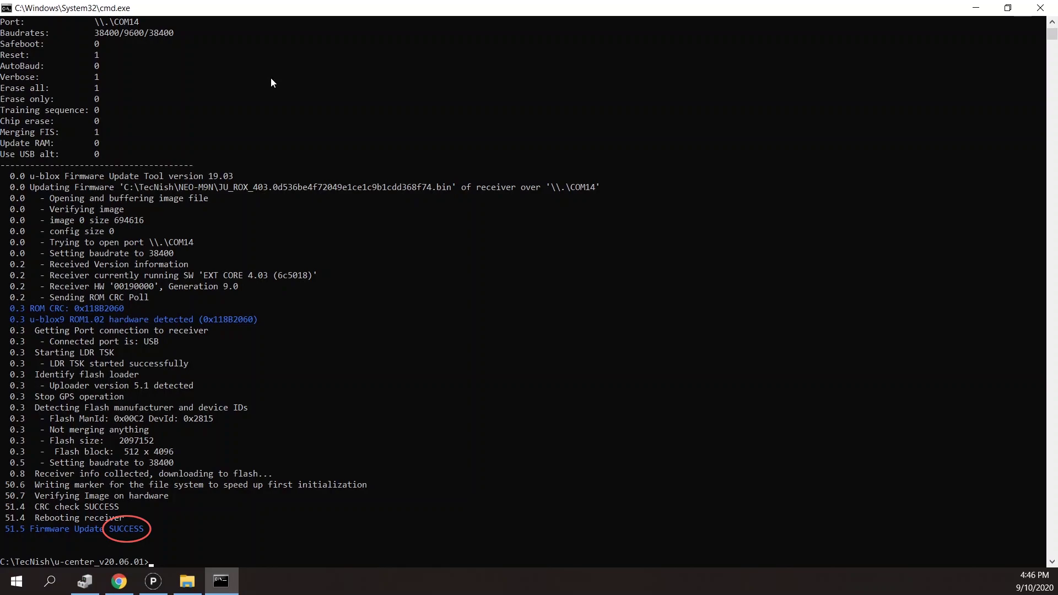
Step: Close the console, check COM17 in Device Manager, connect u-center on COM17, and close the update utility
click(1034, 7)
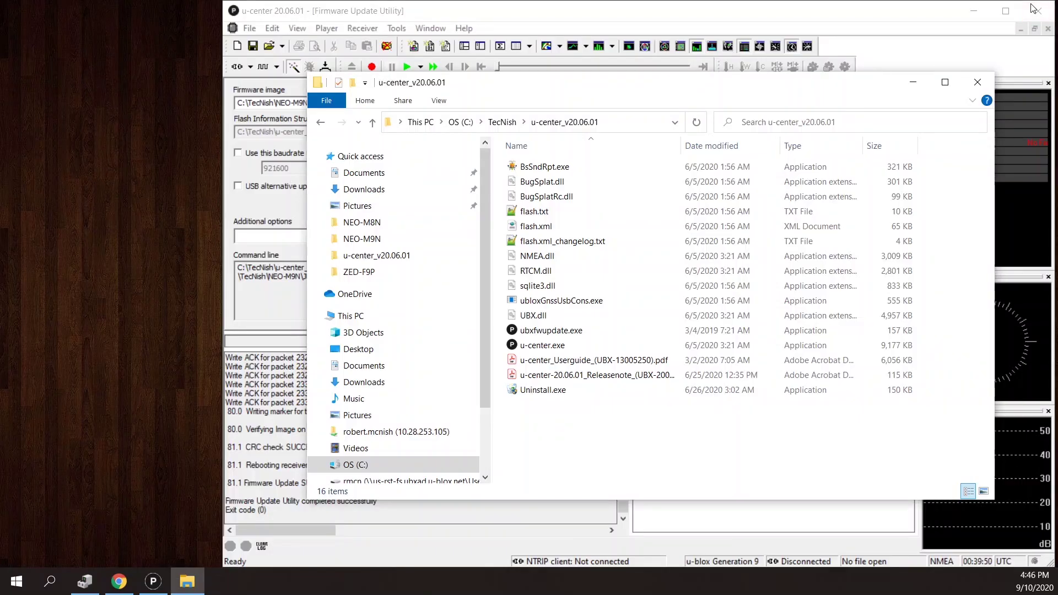
click(85, 585)
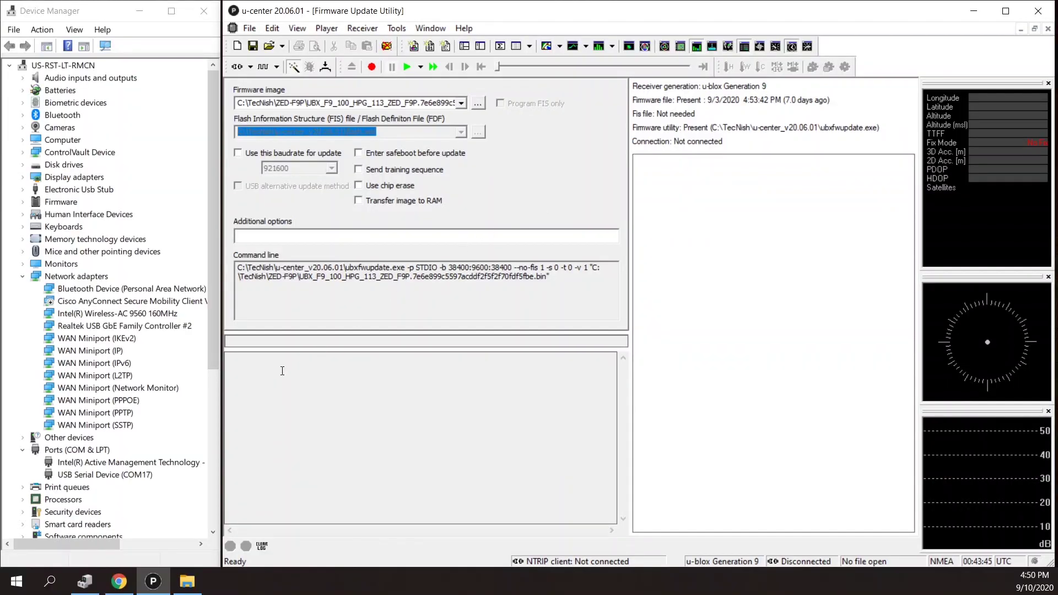
click(141, 477)
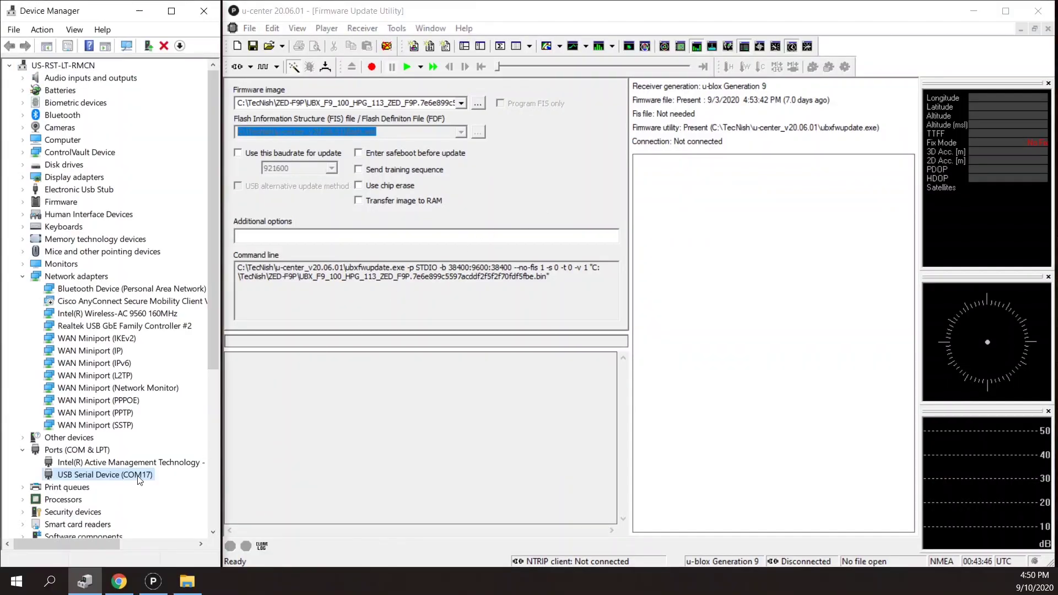
click(253, 67)
click(264, 118)
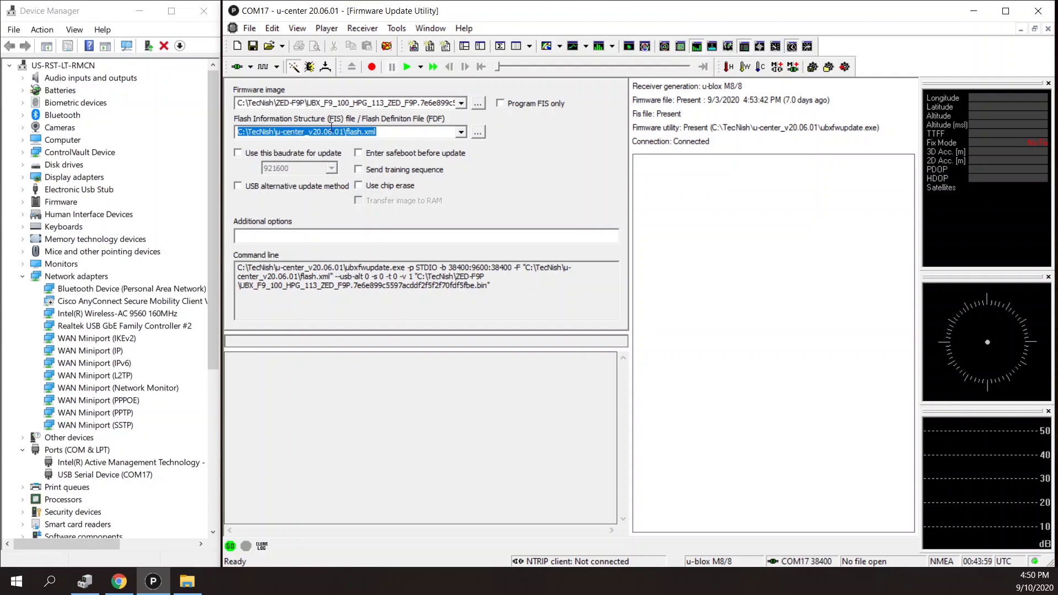
click(1048, 29)
Step: Open Legacy Firmware Update and select the NEO-M8N firmware image from the NEO-M8N folder
click(381, 29)
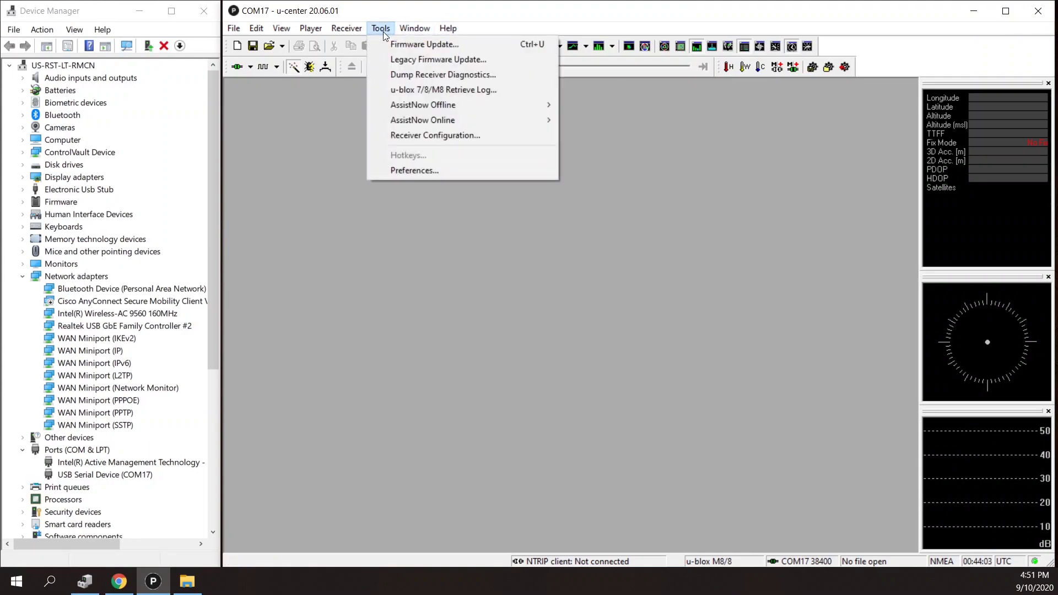
click(395, 58)
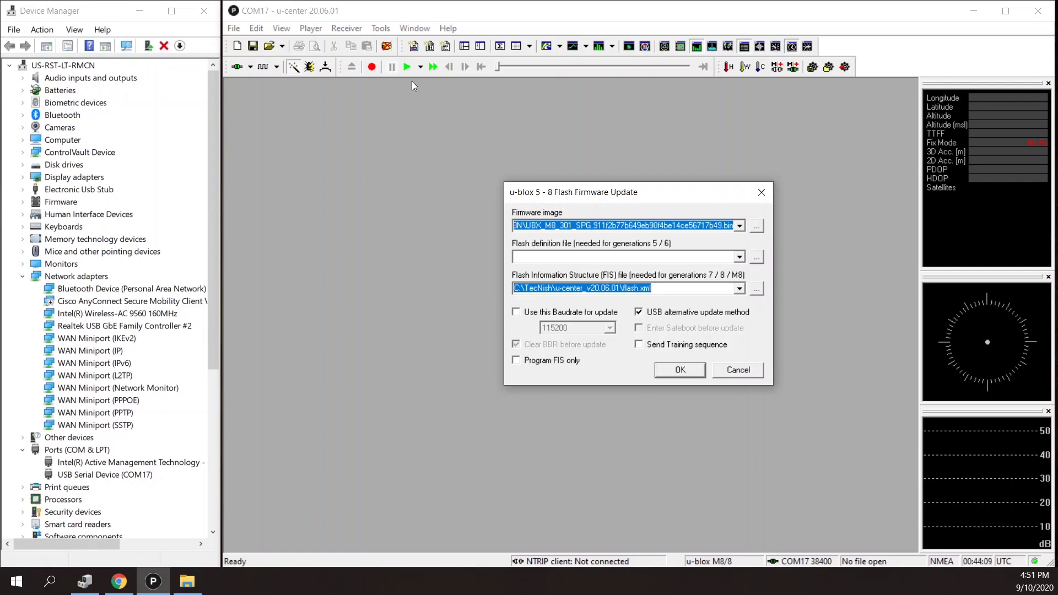
click(757, 226)
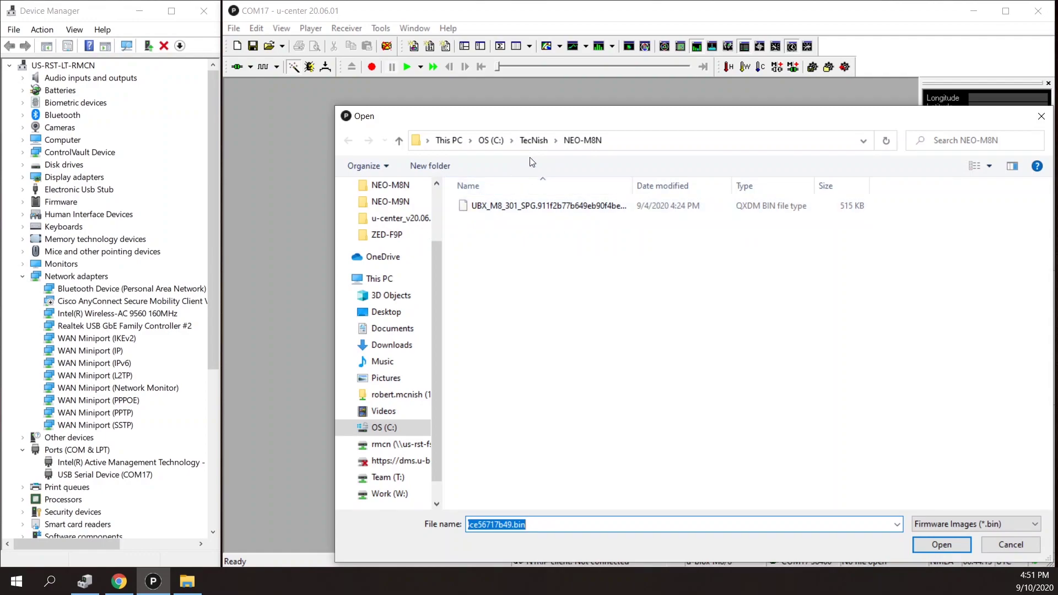
click(537, 142)
double_click(496, 203)
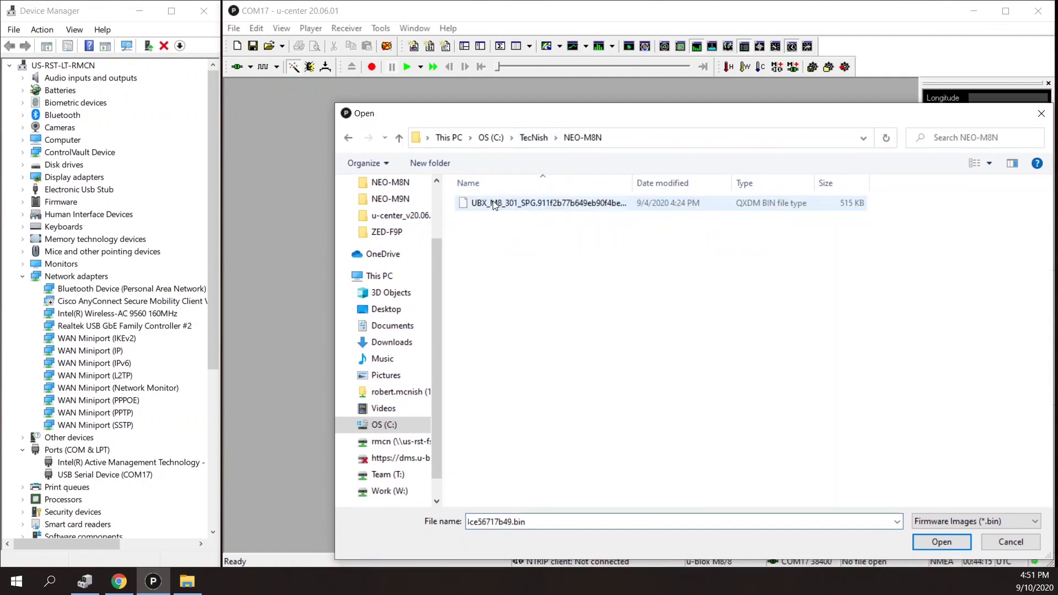
double_click(512, 204)
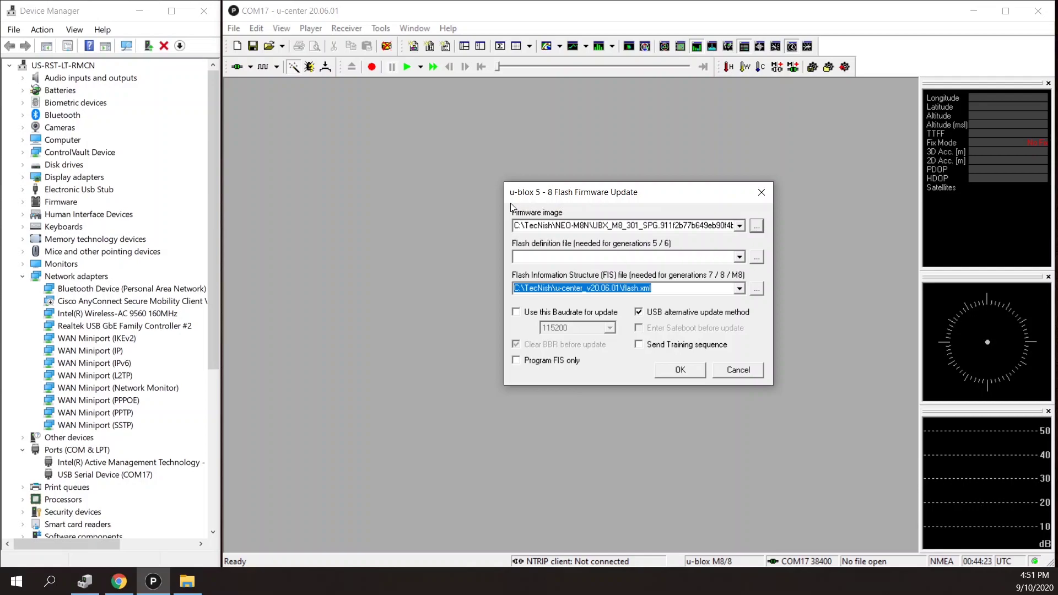
Step: Set flash.xml from u-center_v20.06.01 as the FIS file, keeping USB alternative update method checked
click(758, 290)
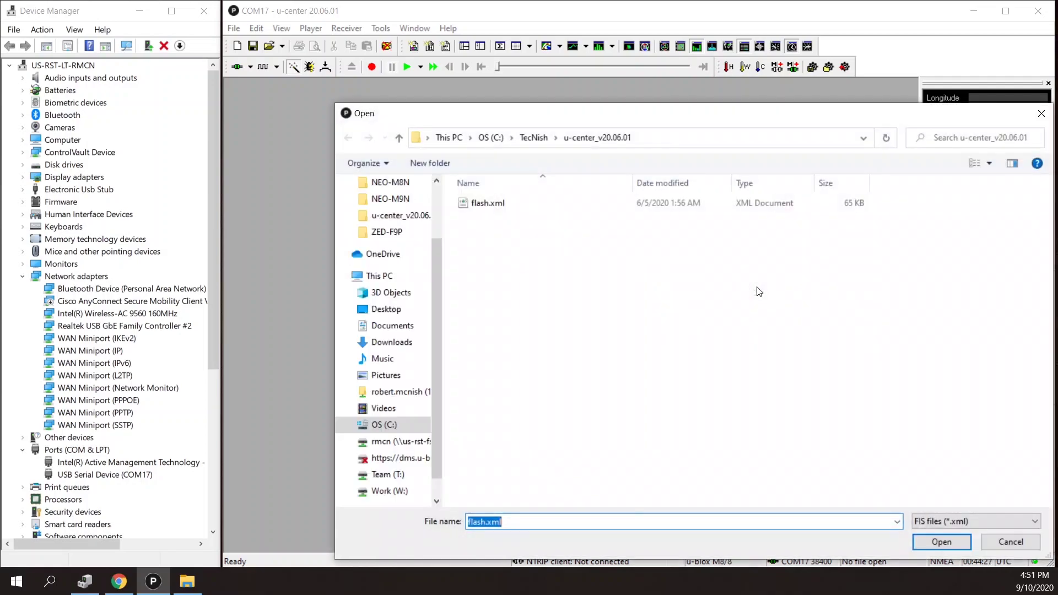
click(534, 138)
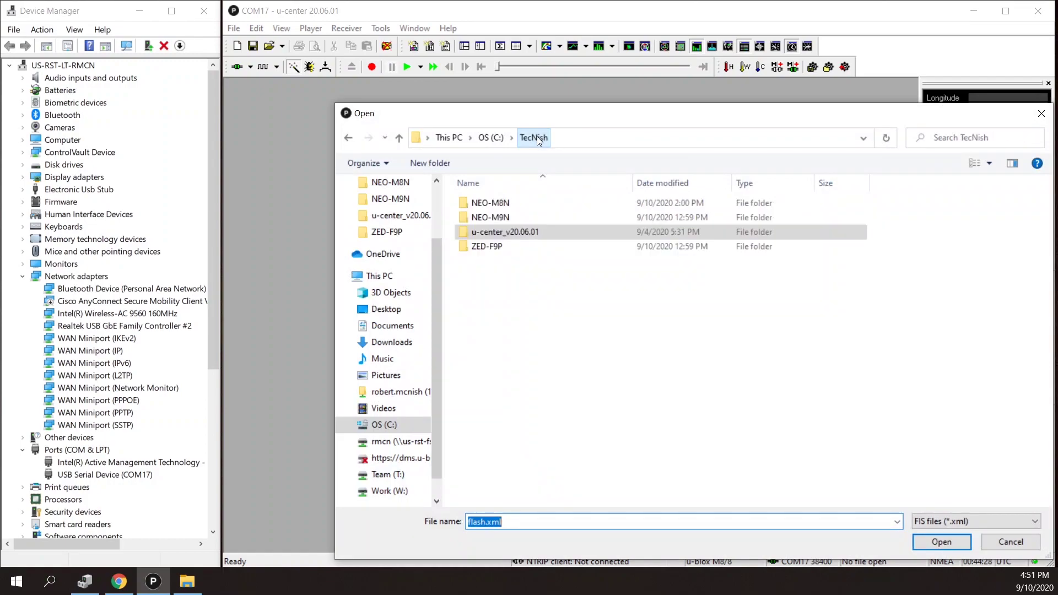
double_click(510, 232)
double_click(487, 203)
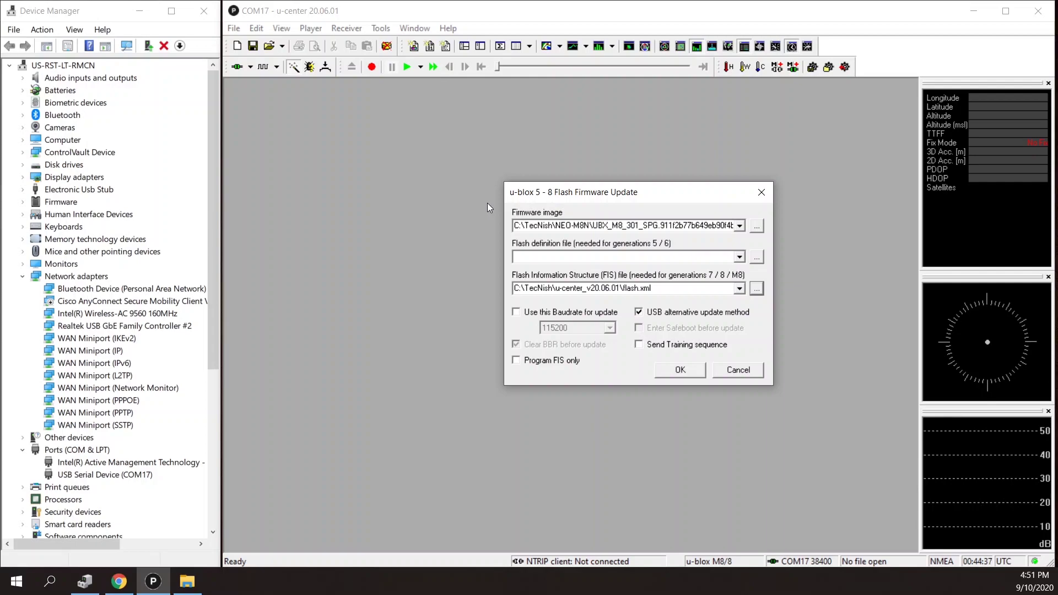
click(638, 313)
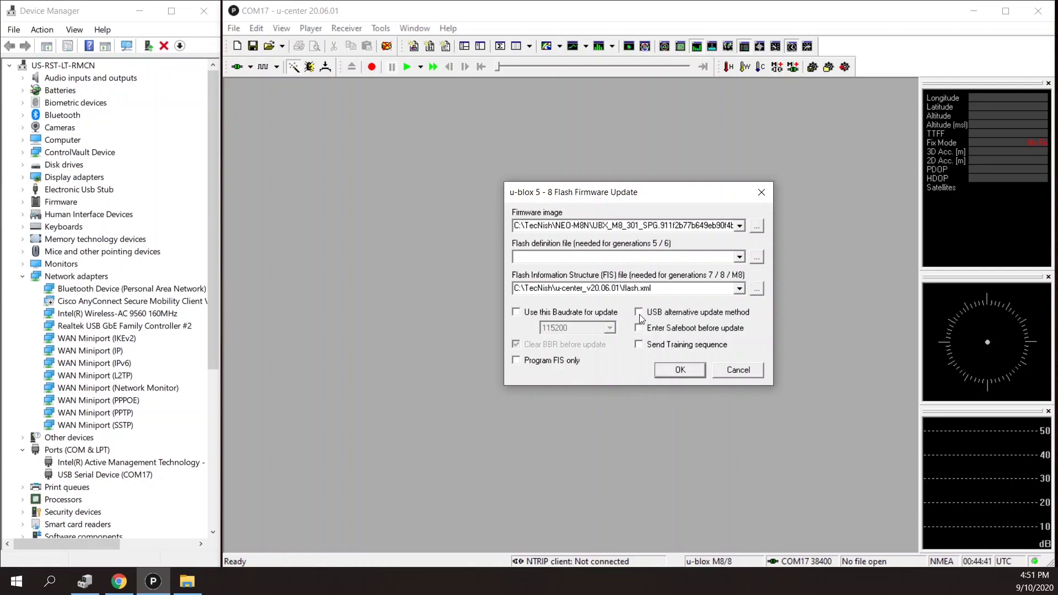
click(640, 314)
Step: Start the NEO-M8N flash and let it complete with CRC success in 33.4 seconds
click(688, 368)
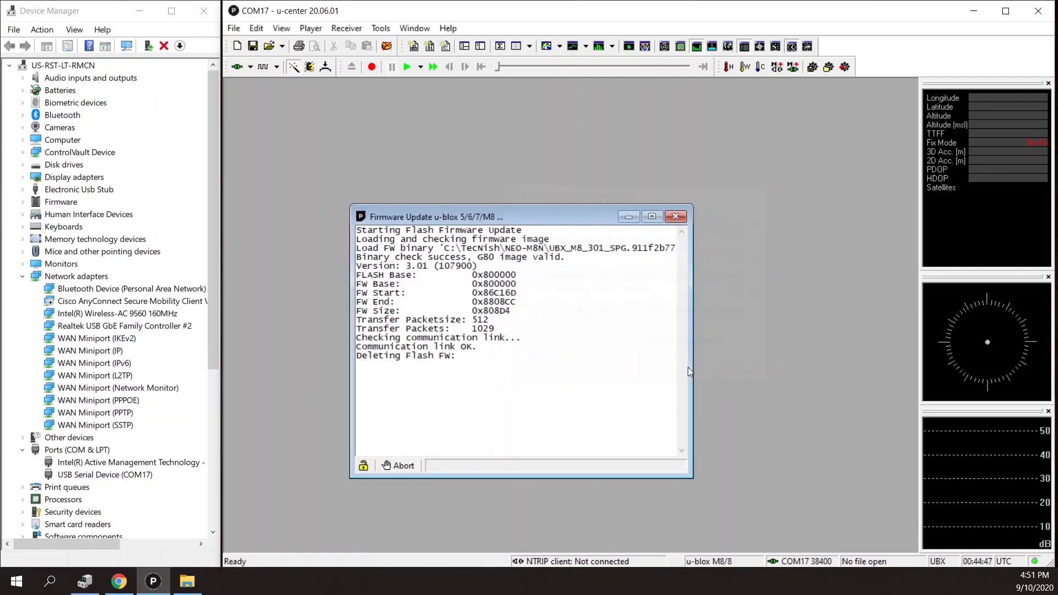